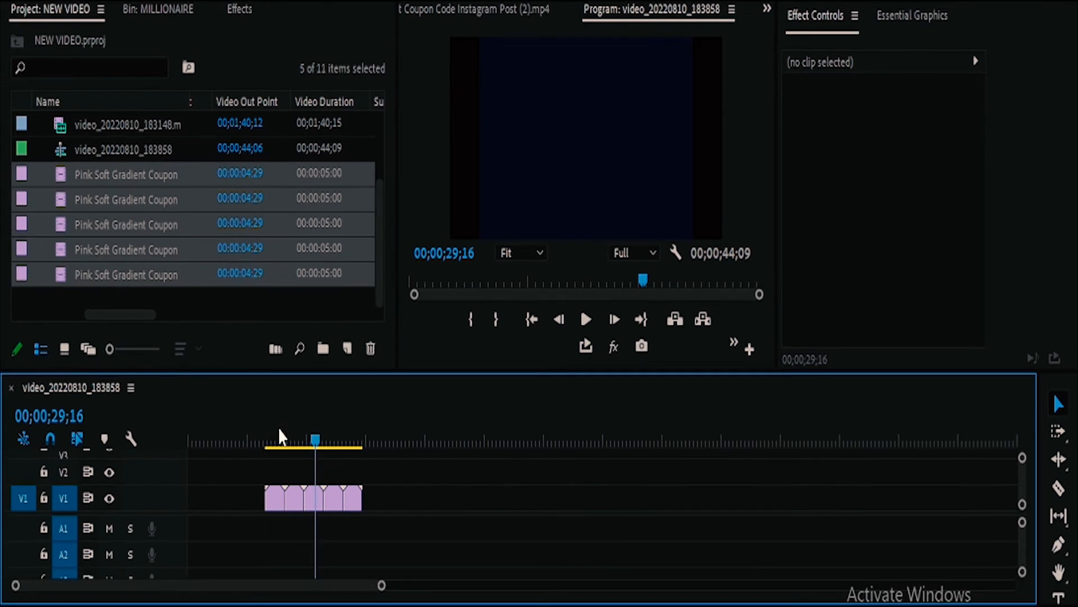
Step: Create a 1920 × 1080 adjustment layer at 23.976 fps with square pixels
click(266, 425)
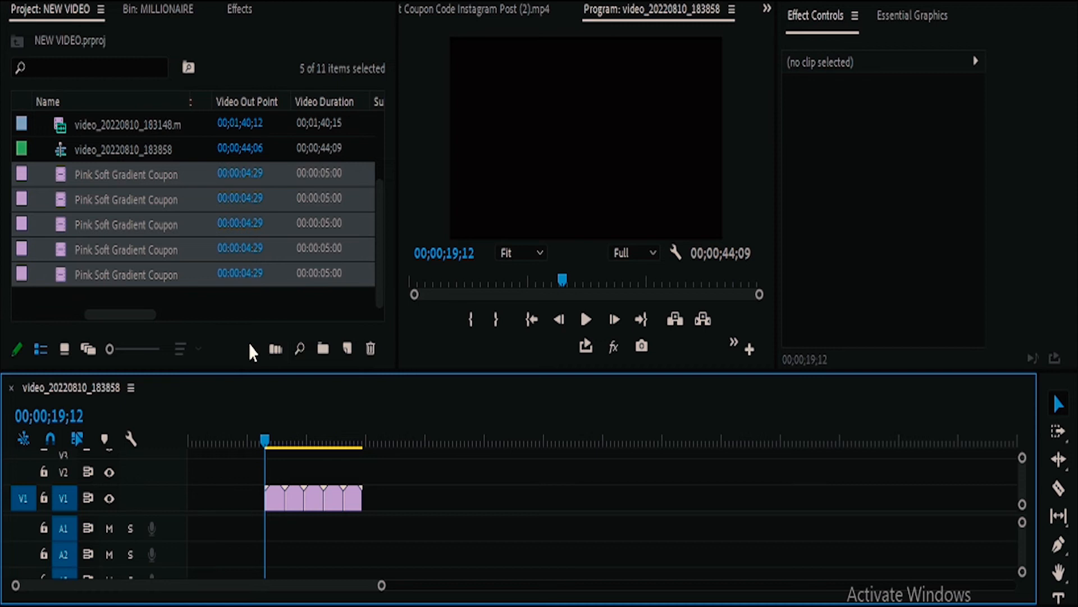
click(344, 355)
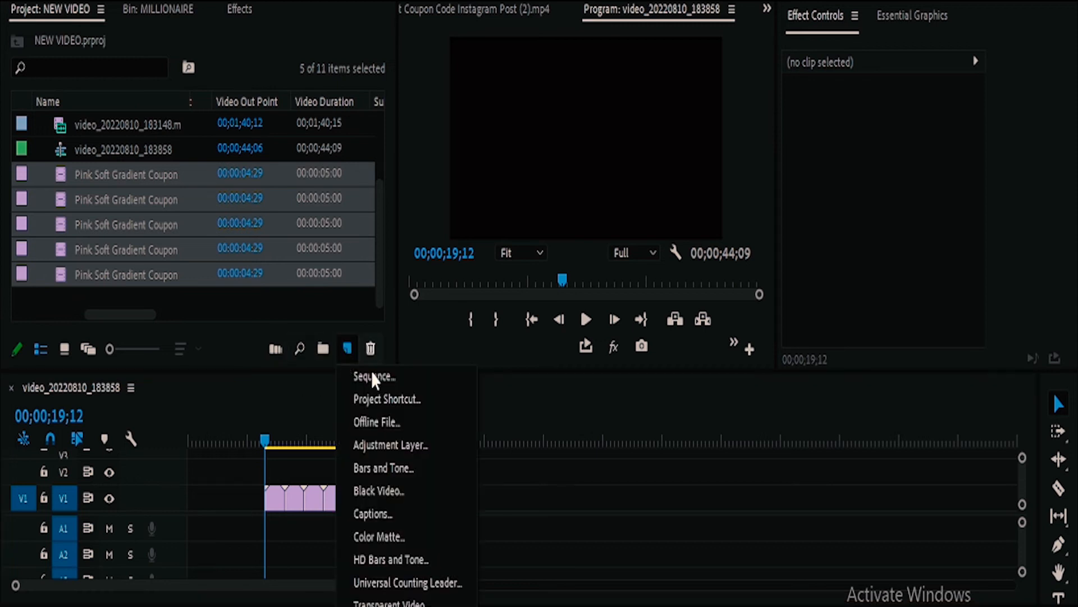
click(380, 445)
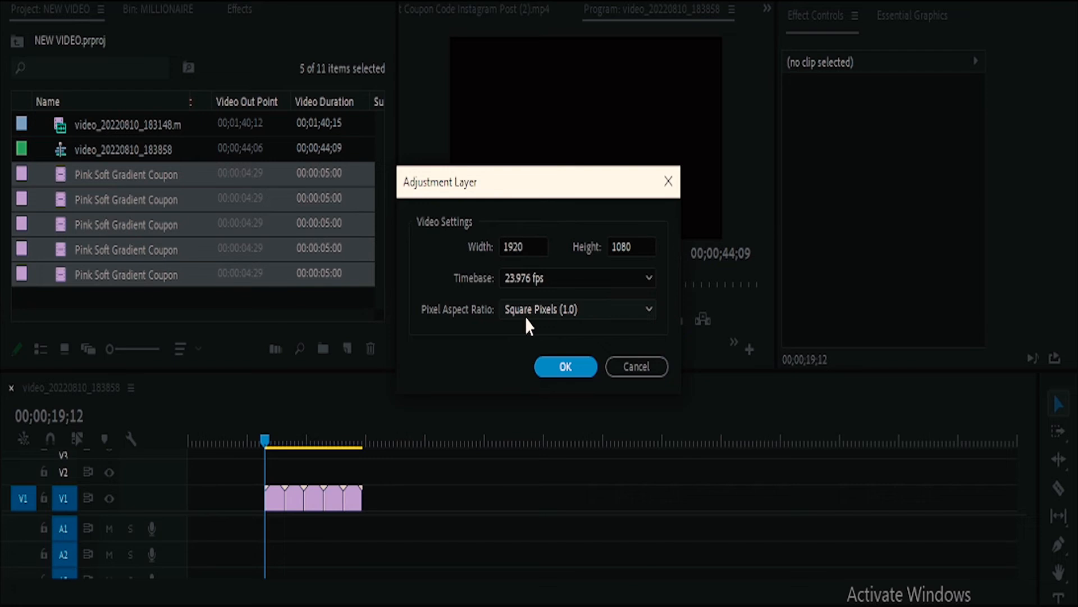
click(565, 366)
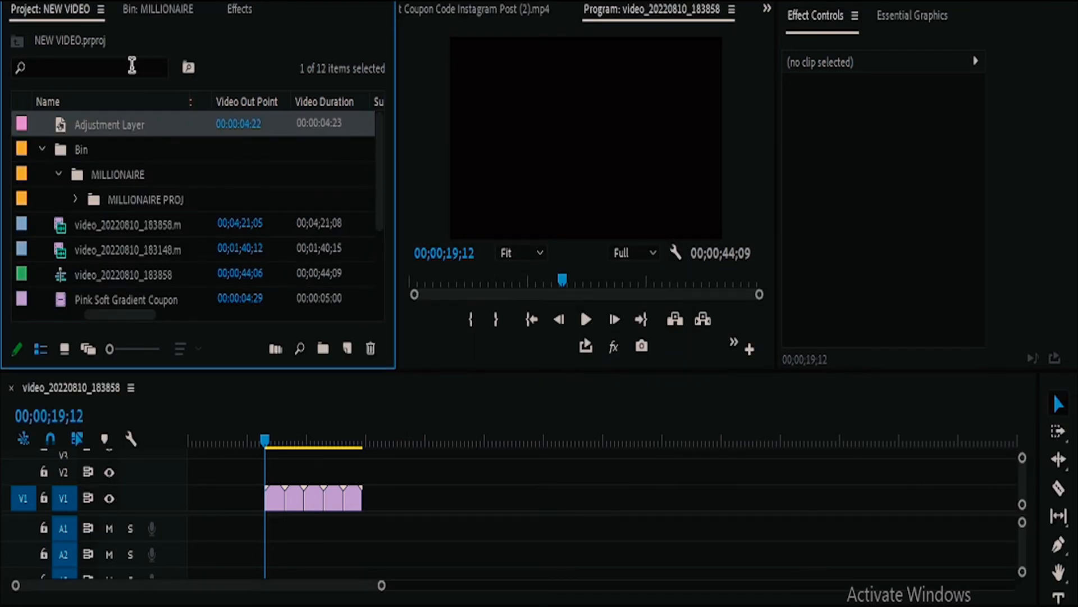
click(103, 124)
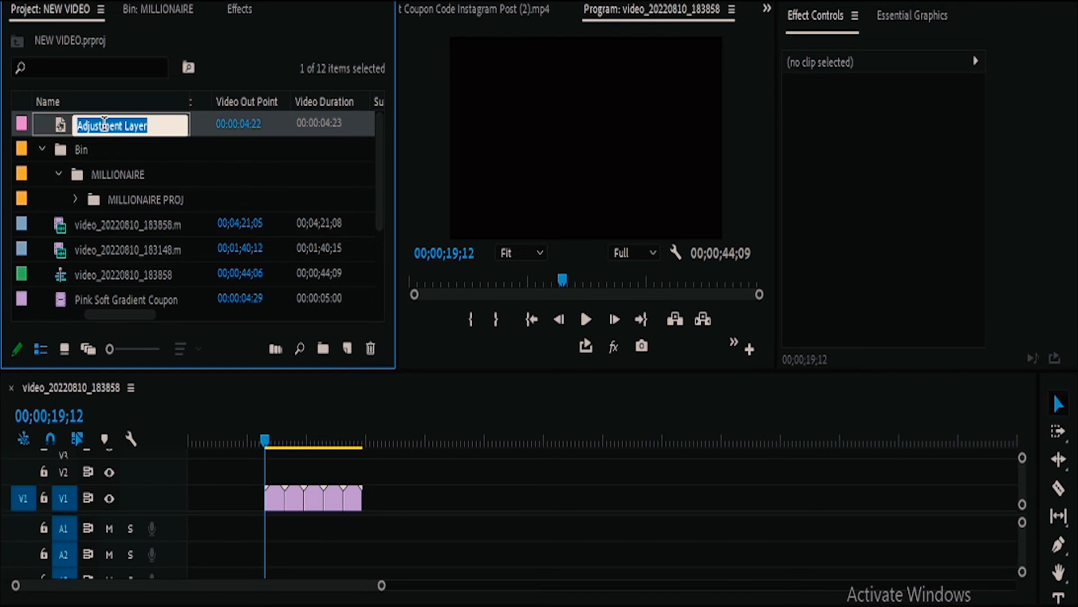
key(Tab)
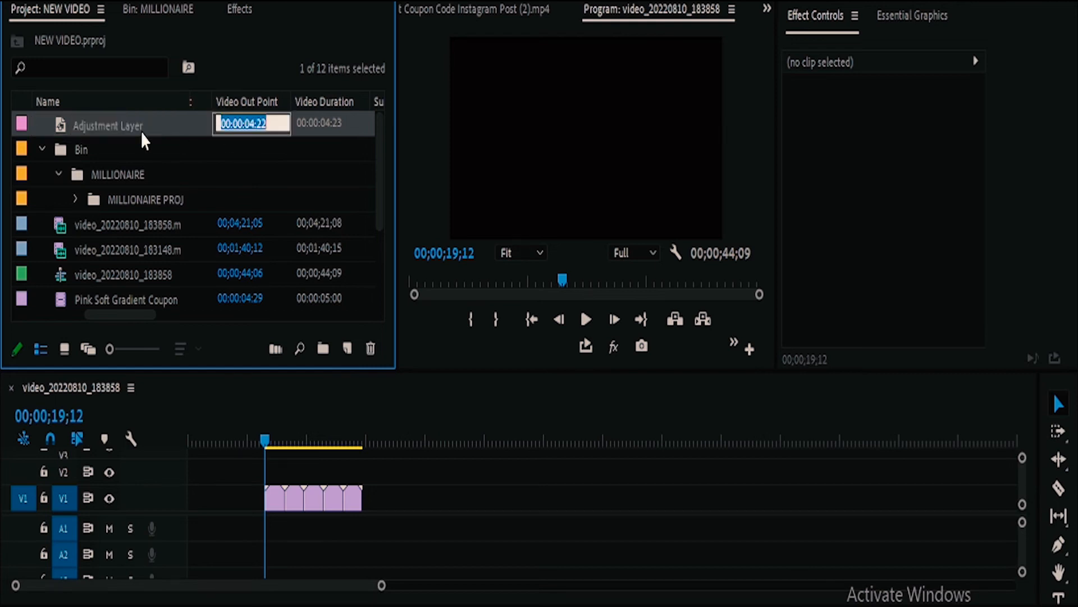
click(127, 123)
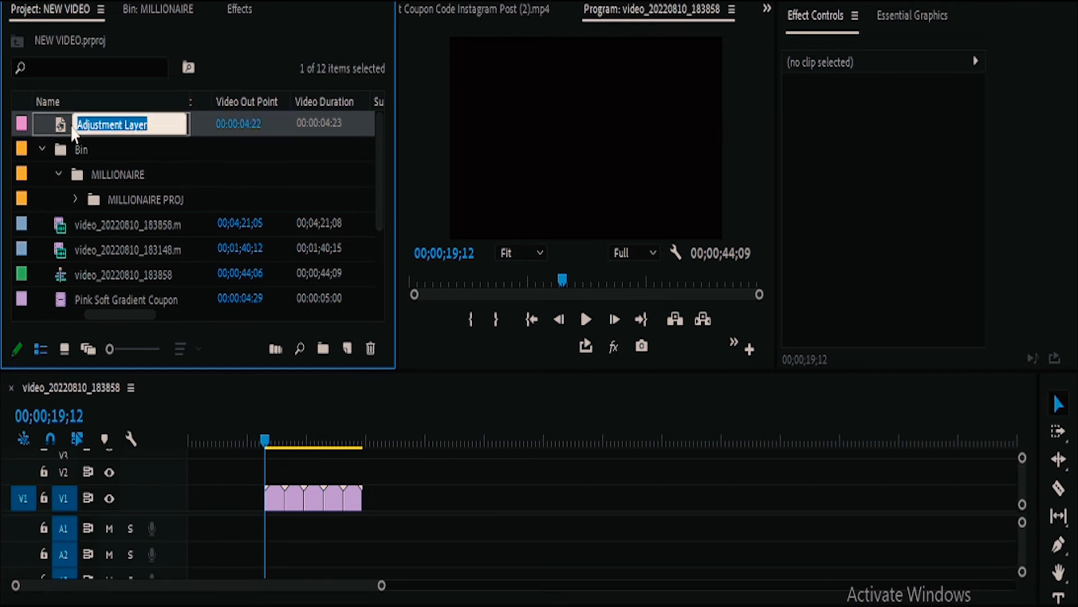
Step: Place the adjustment layer on track V1 in the empty space past the last clip, with the playhead over it
double_click(61, 126)
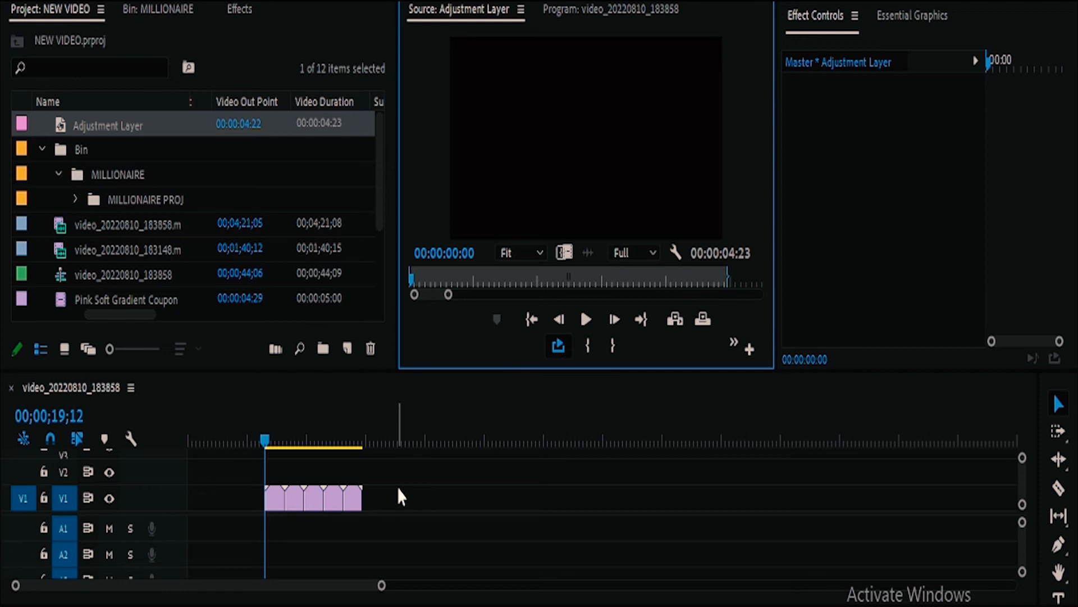
drag(163, 125, 424, 494)
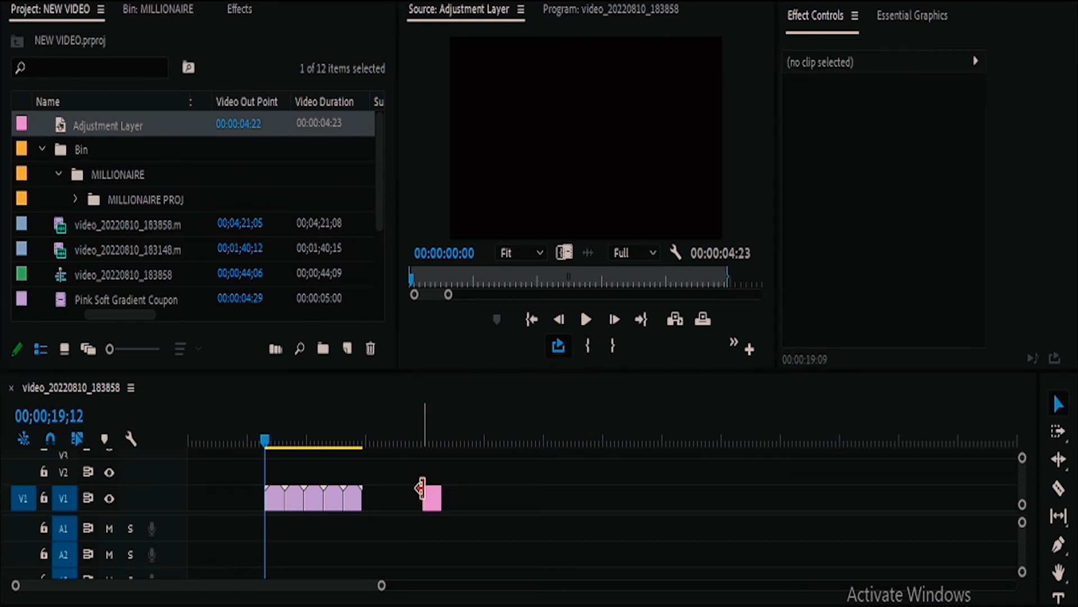
click(427, 439)
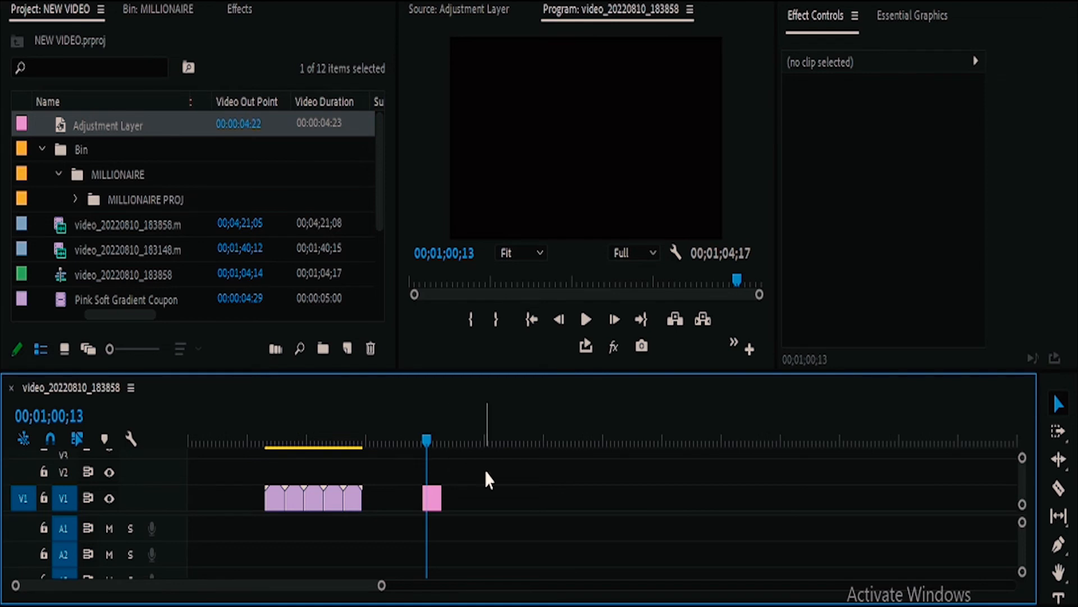
Step: Move the adjustment layer to track V2, directly above the first clip, and park the playhead over it at 00;00;21;22
drag(486, 470, 402, 522)
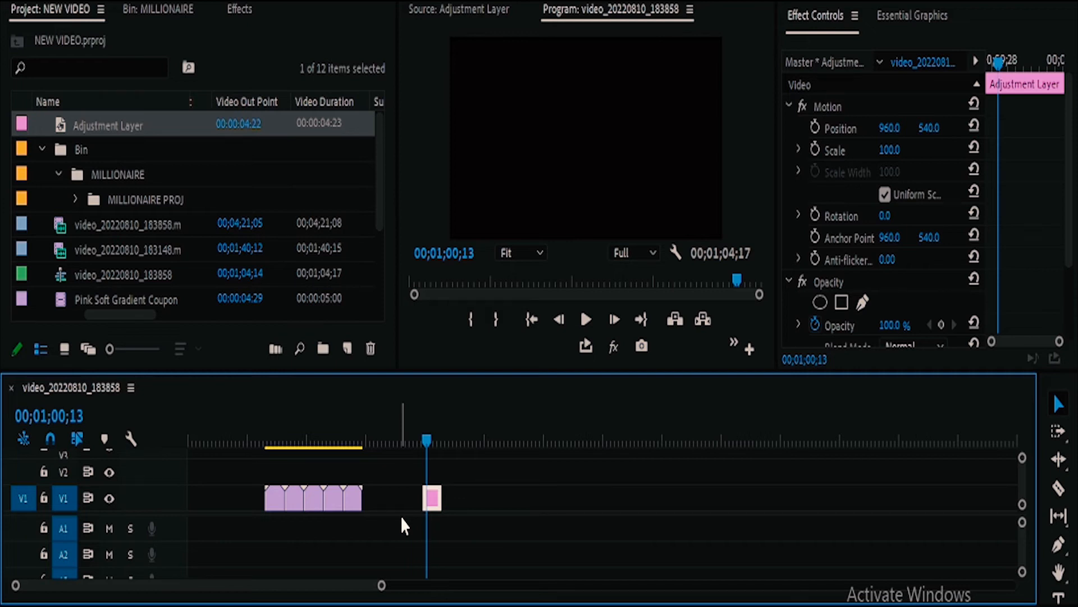
click(436, 425)
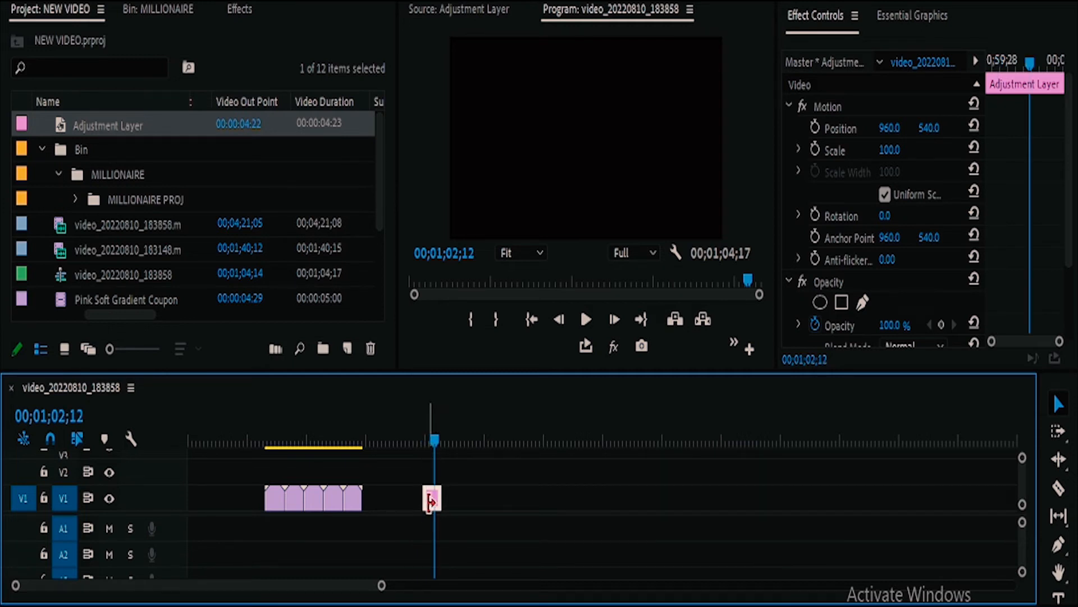
drag(430, 505, 273, 440)
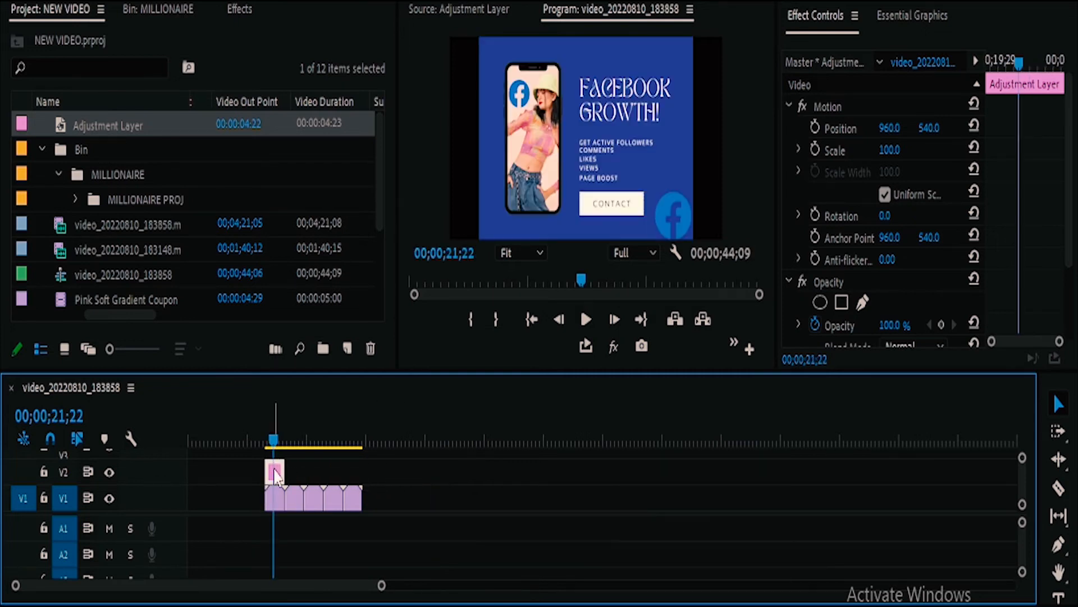
Step: Try enlarging the adjustment layer's scale to about 171, and reset the scale to its default
drag(890, 149, 901, 151)
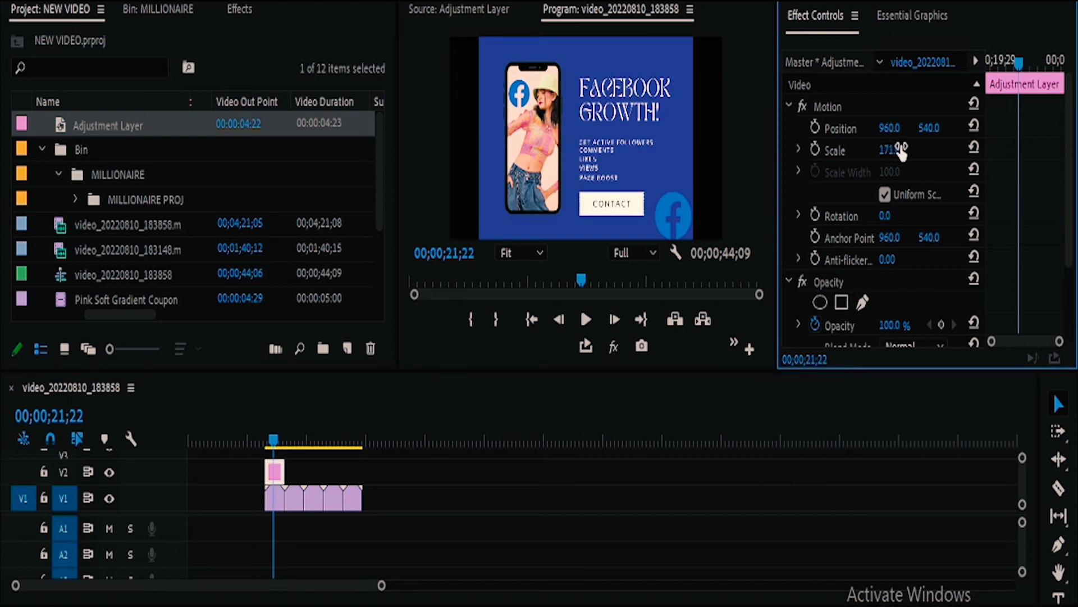
click(974, 149)
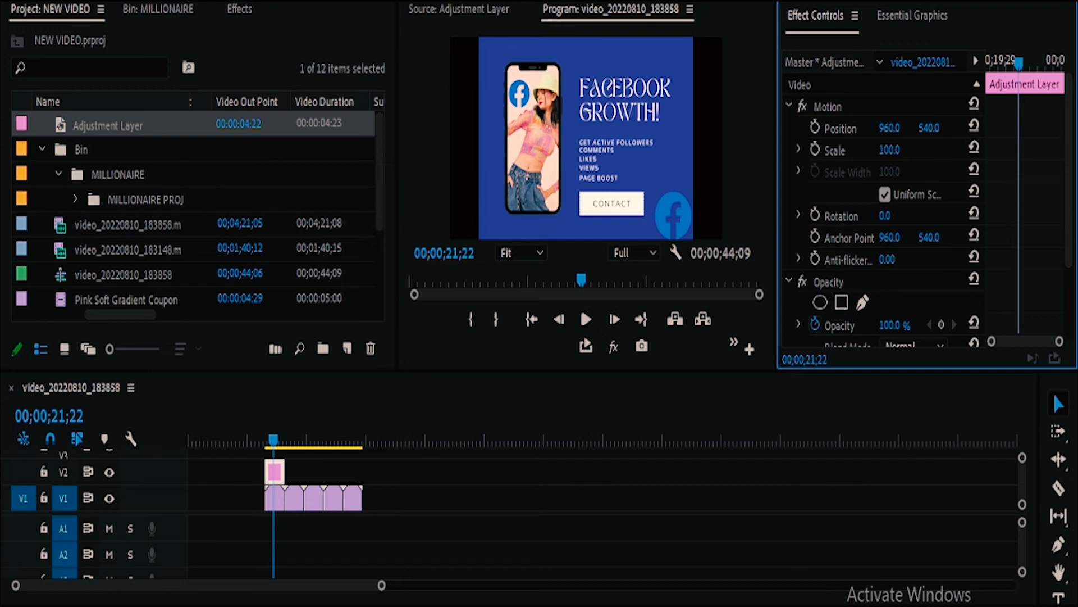
Step: Find the Black & White video effect by searching the effects for "black" and apply it to the adjustment layer on V2
click(269, 474)
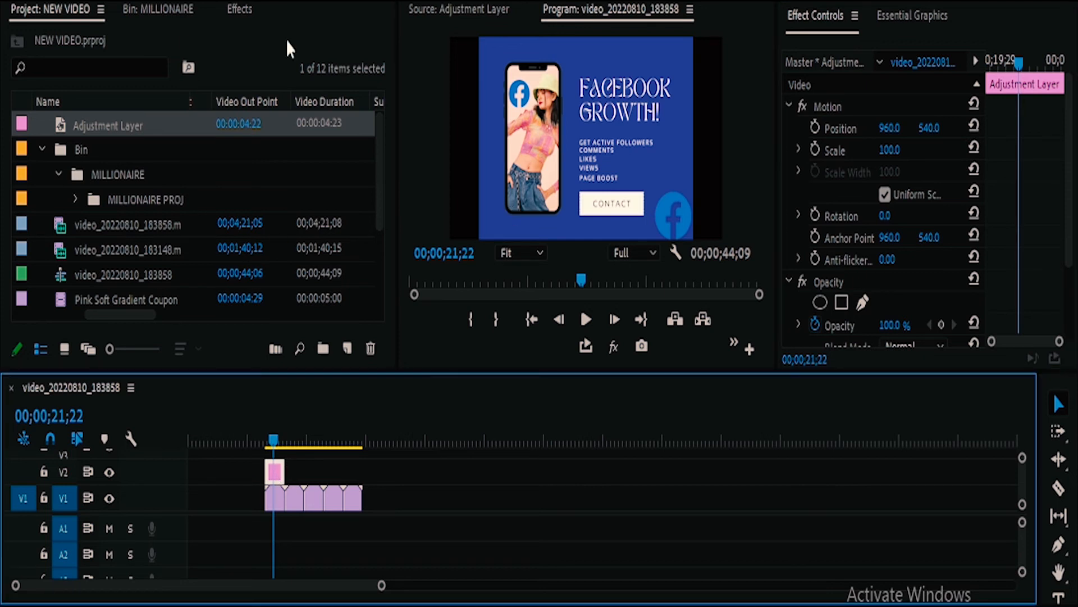
click(240, 9)
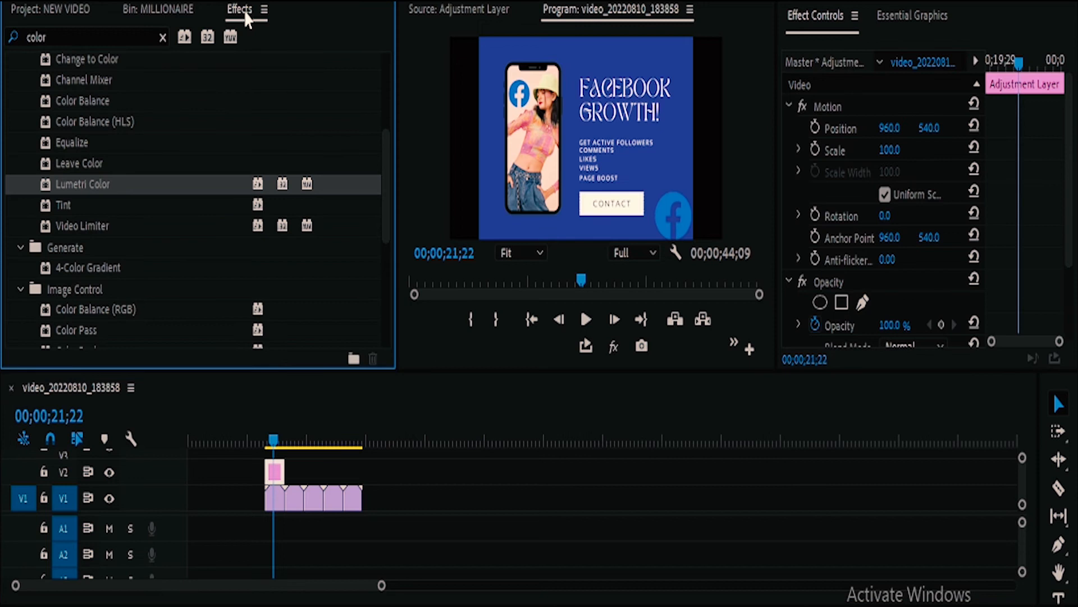
click(163, 40)
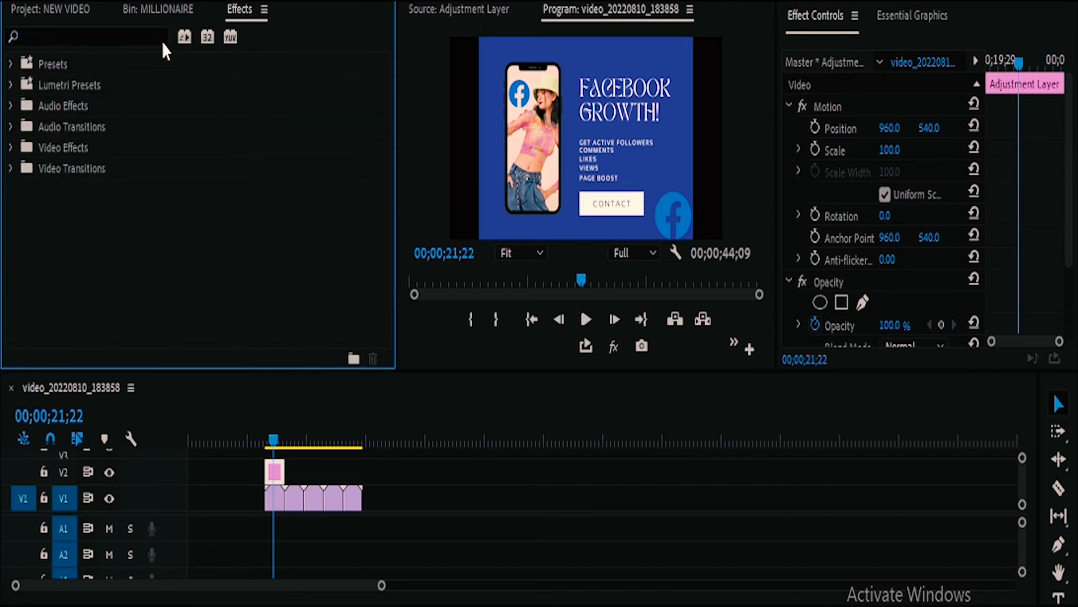
click(137, 37)
text(black)
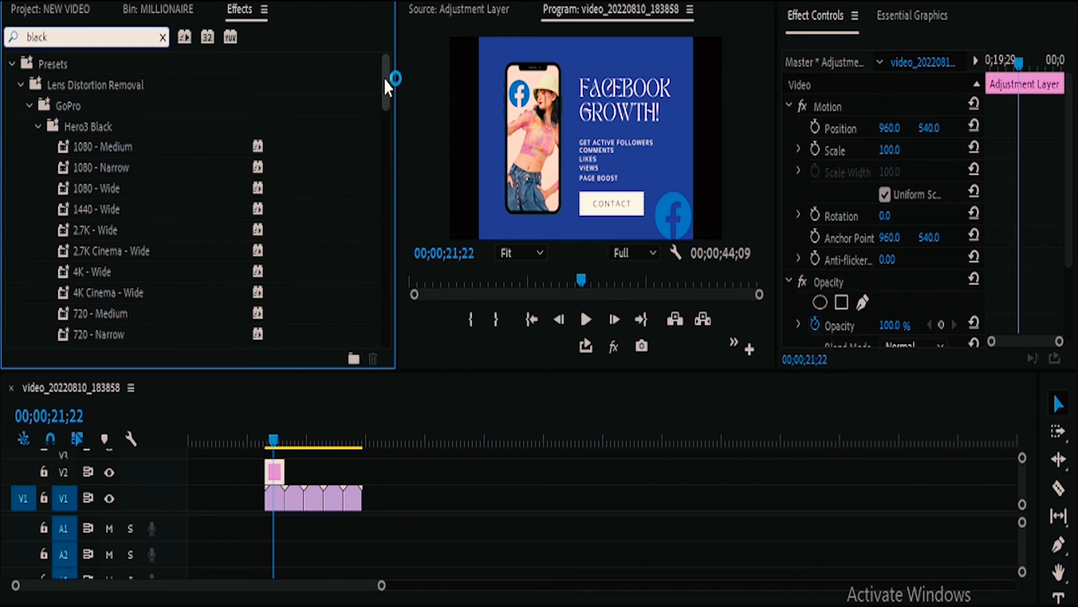
drag(383, 79, 389, 315)
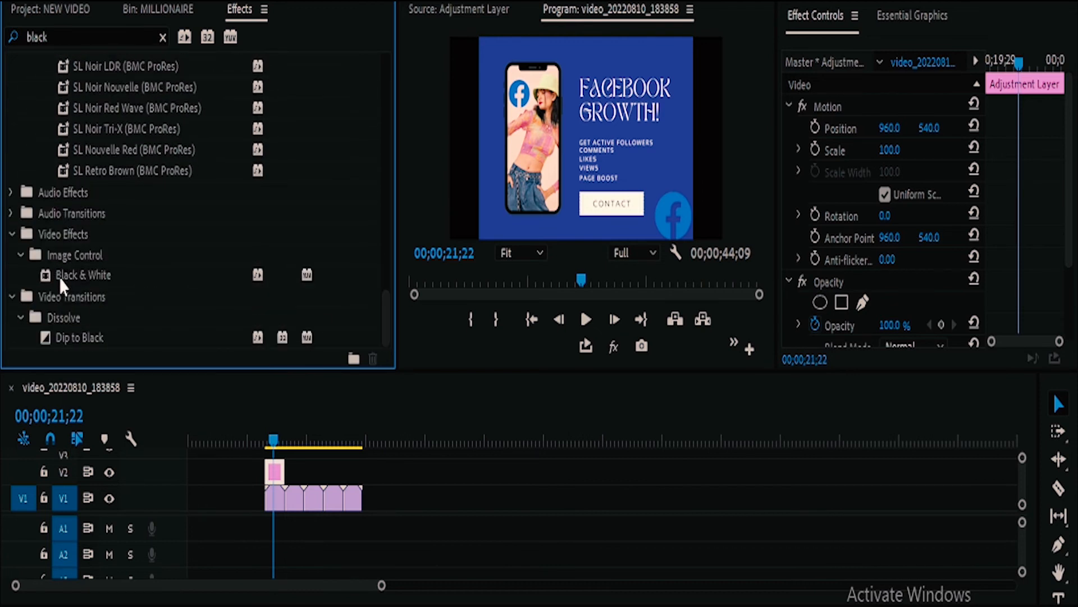
drag(59, 275, 274, 472)
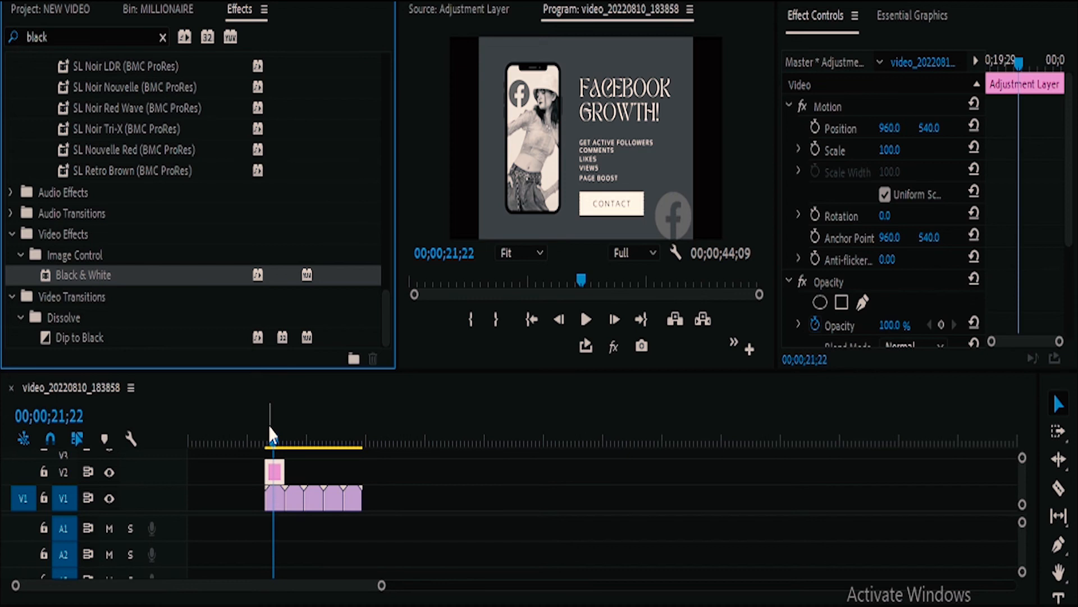
Step: Examine the black-and-white look on the first clip at 00;00;20;23, selecting the clip and the adjustment layer above it in turn
click(277, 506)
click(274, 471)
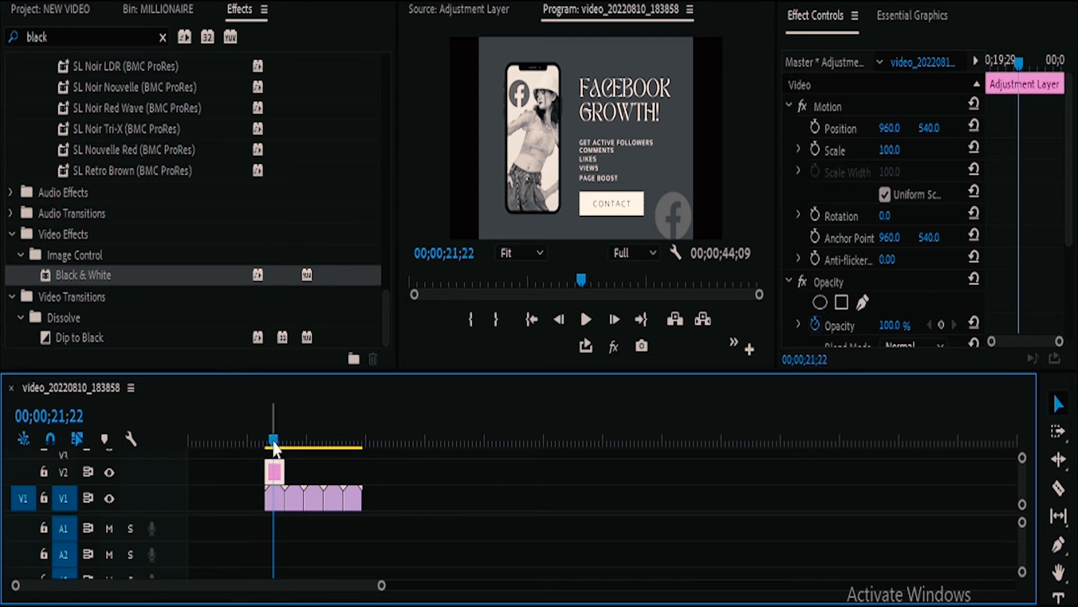
key(equal)
key(equal)
key(equal)
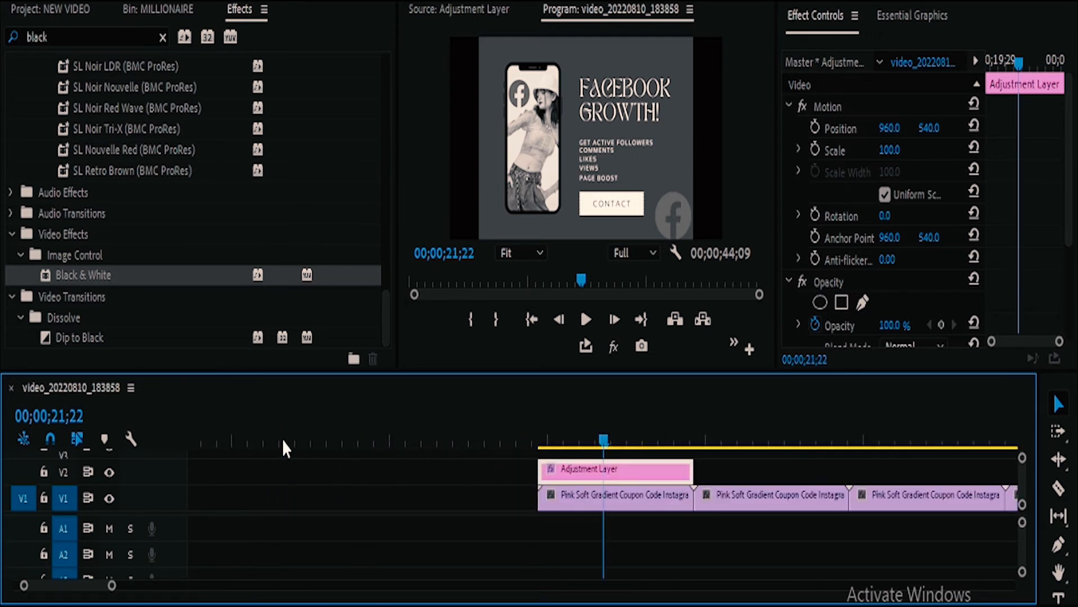
drag(603, 440, 568, 436)
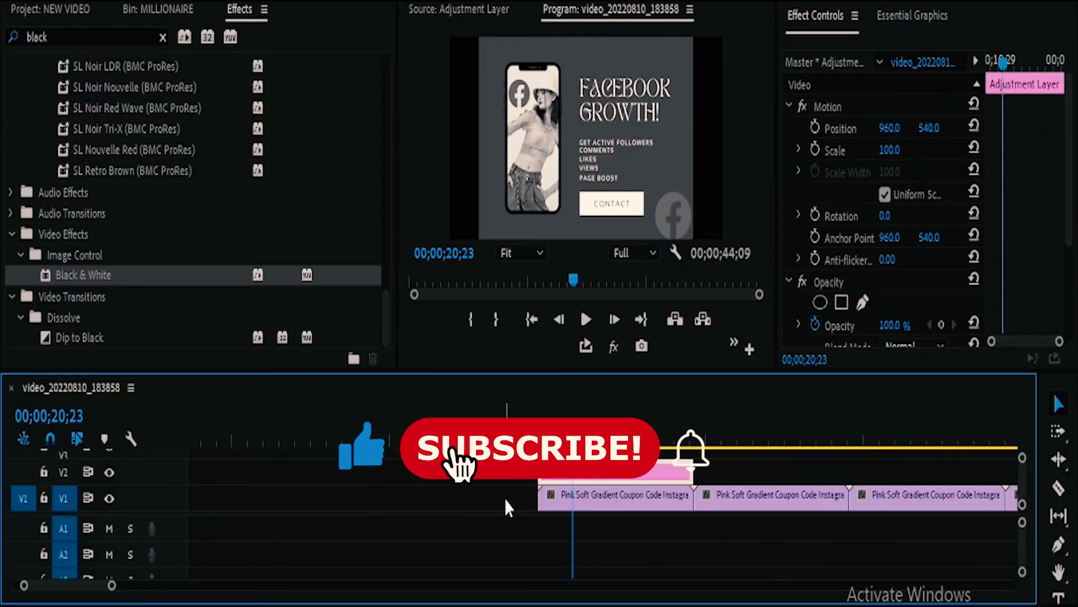
click(599, 499)
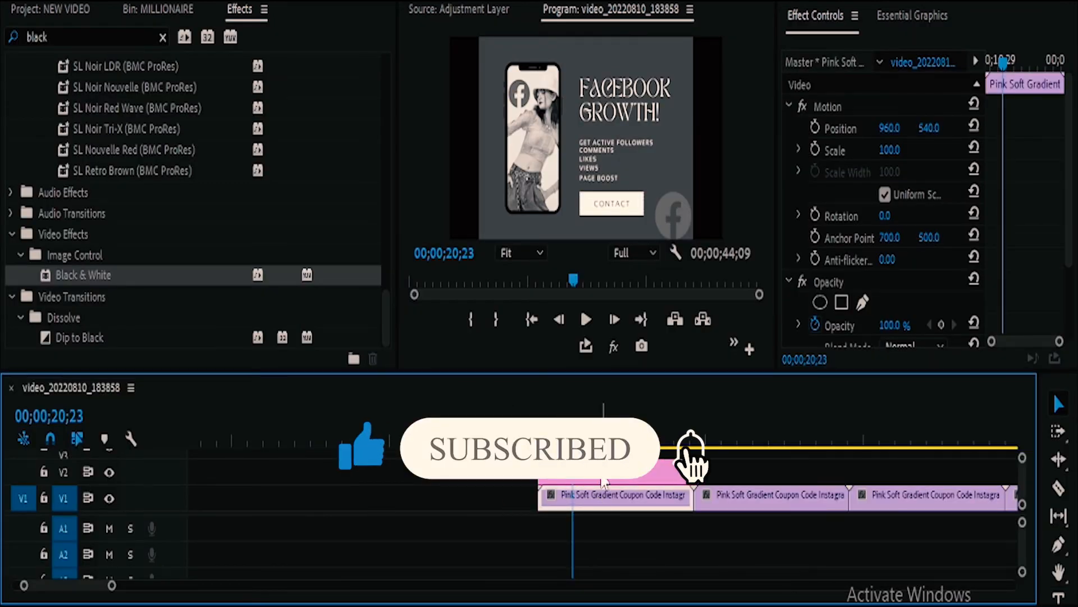
click(610, 480)
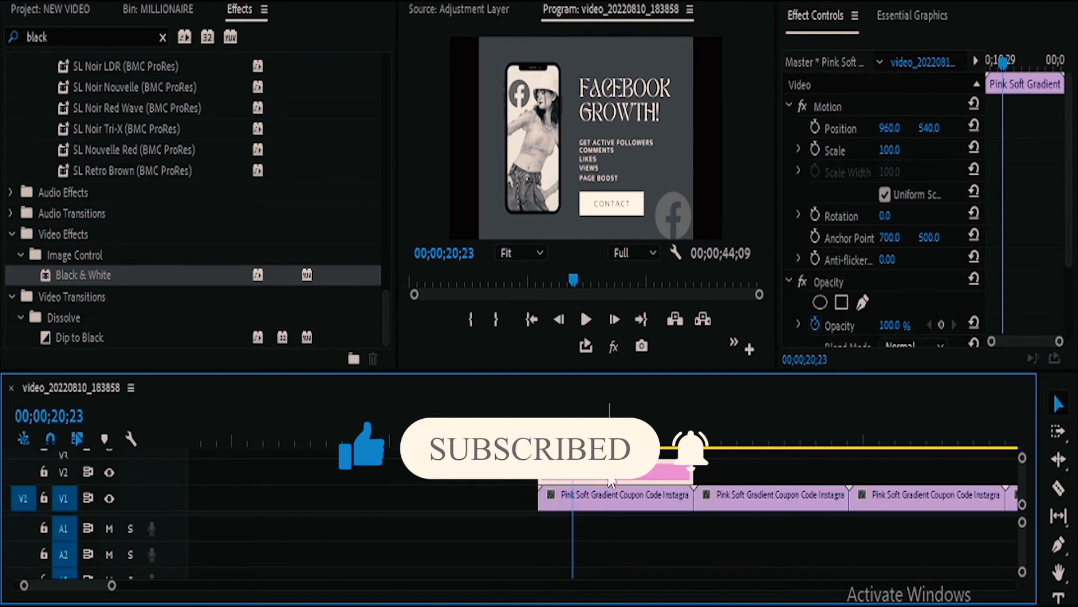
Step: Try the adjustment layer ahead of the first clip and over the second clip, previewing an uncovered and a covered frame
drag(610, 479, 444, 480)
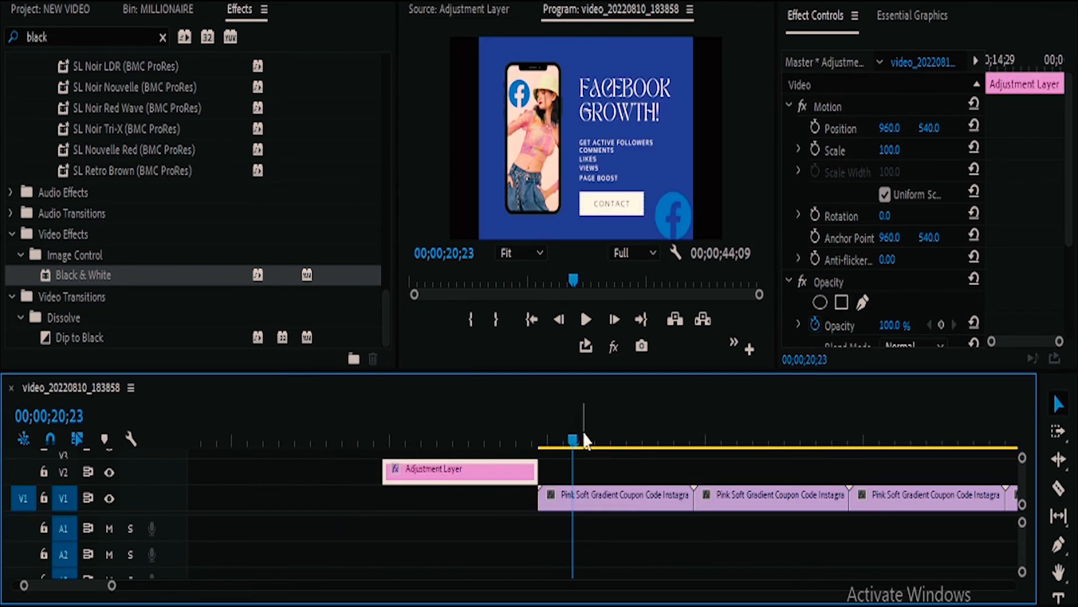
click(582, 440)
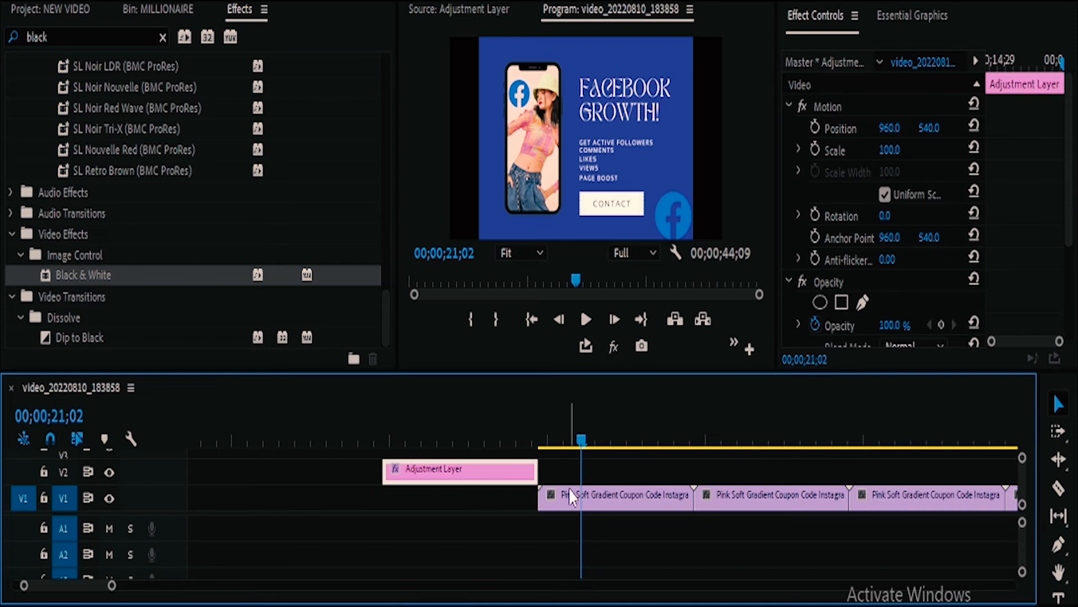
click(604, 500)
click(515, 468)
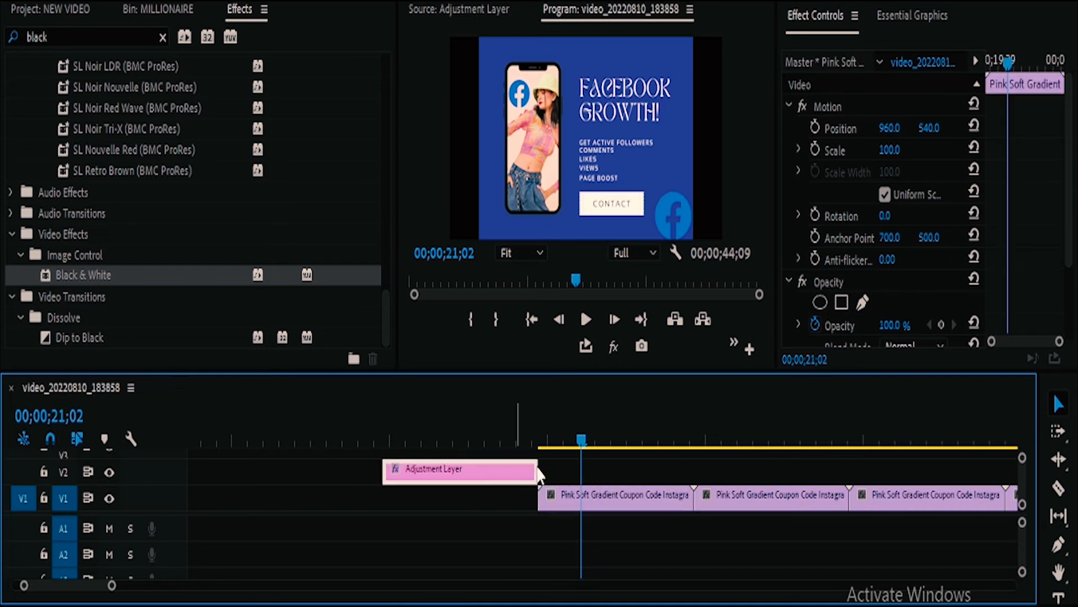
drag(538, 474, 800, 472)
click(745, 417)
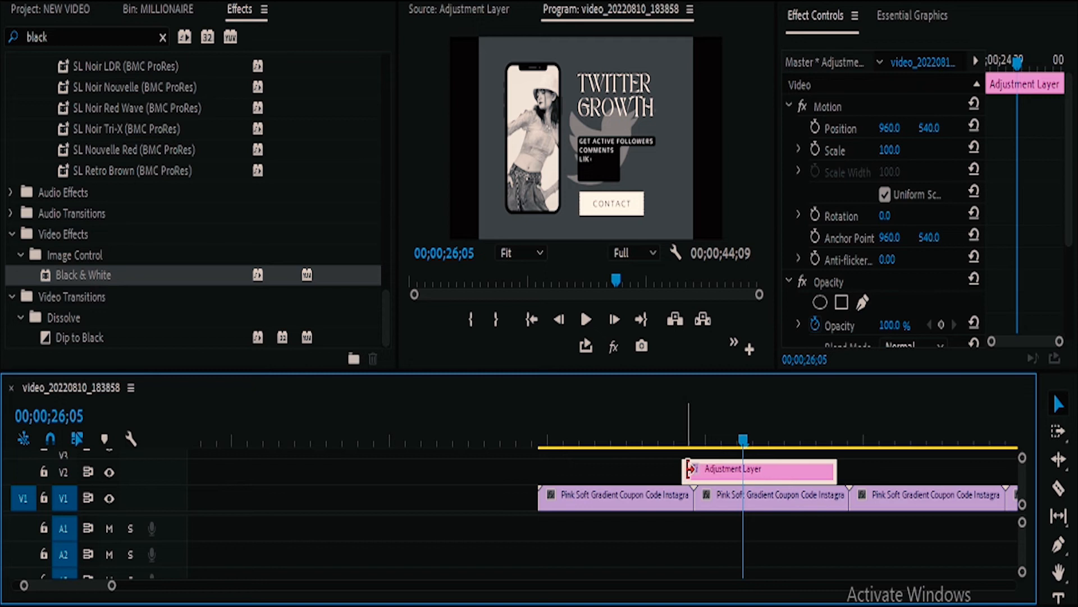
Step: Move the adjustment layer back over the first clip, extend its end to the clip's end, and preview the frame at 00;00;21;25
drag(688, 468, 618, 493)
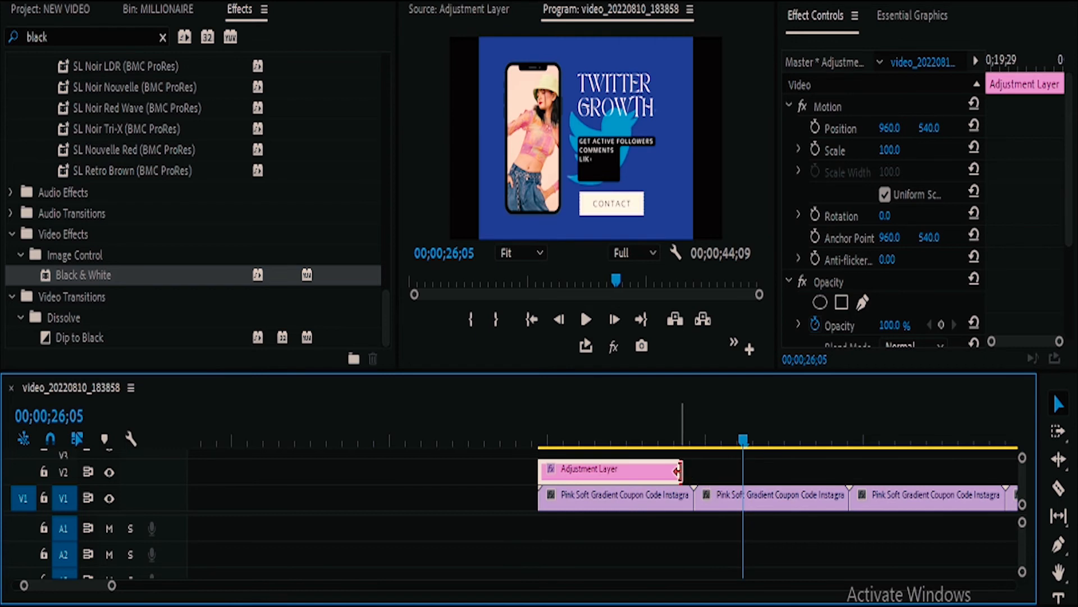
drag(678, 471, 695, 471)
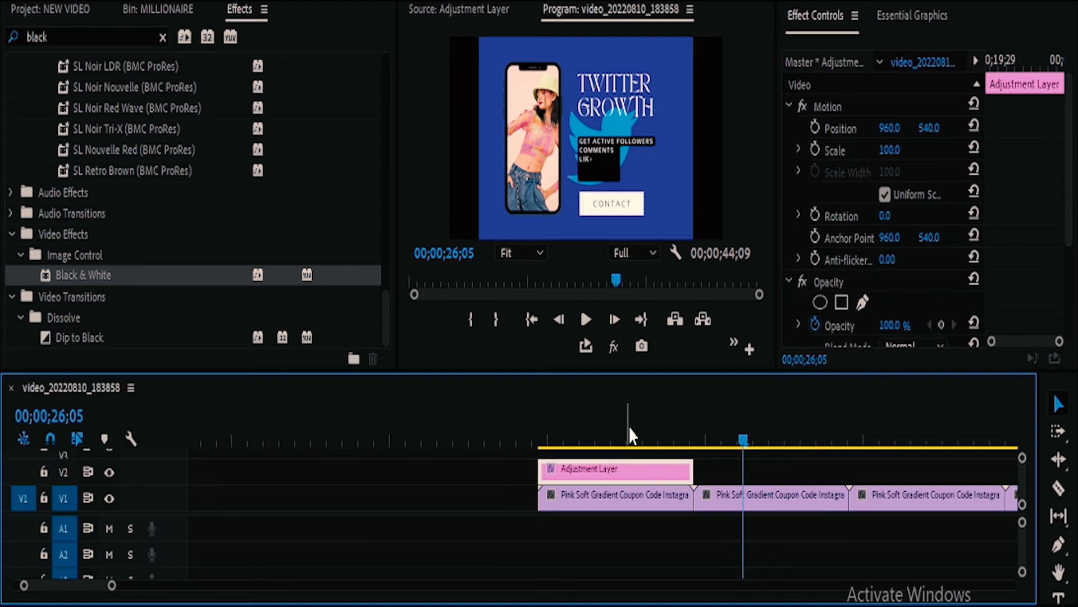
click(609, 432)
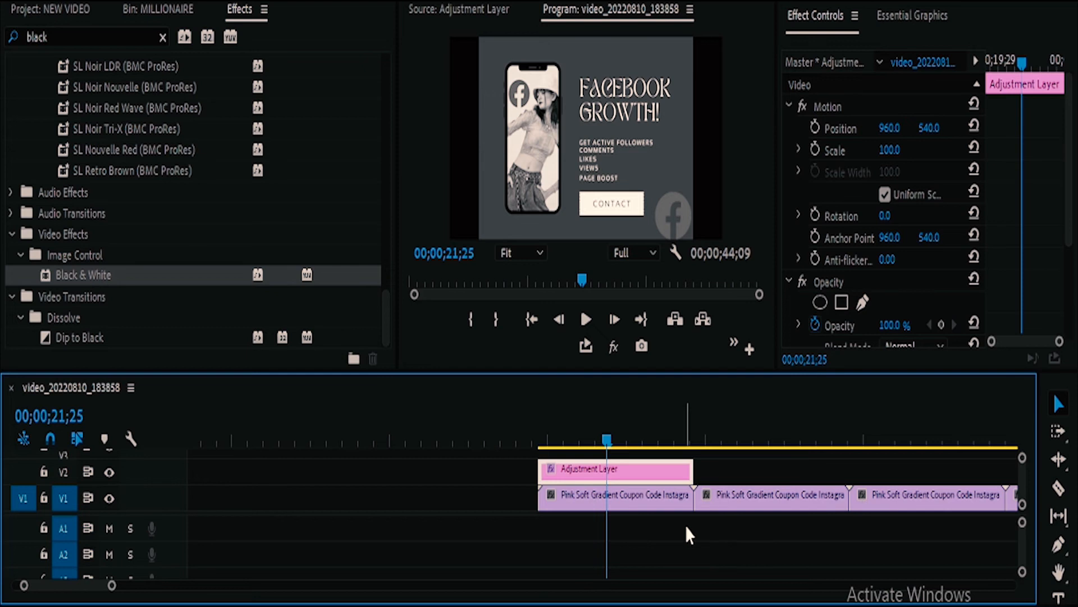
key(minus)
key(minus)
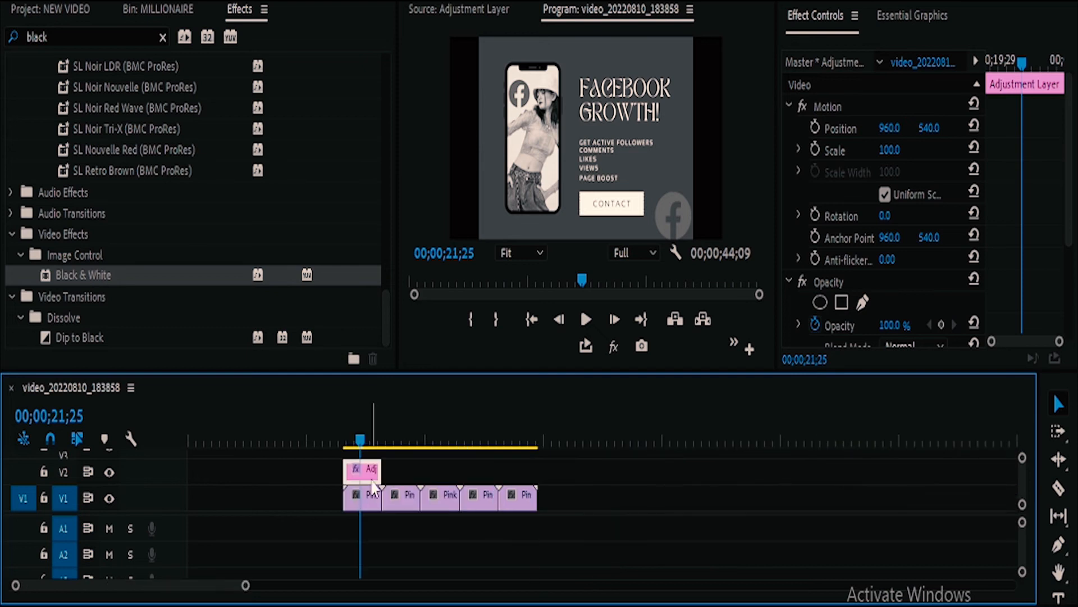
mouse_move(381, 470)
mouse_down()
mouse_move(396, 474)
mouse_move(371, 479)
mouse_up()
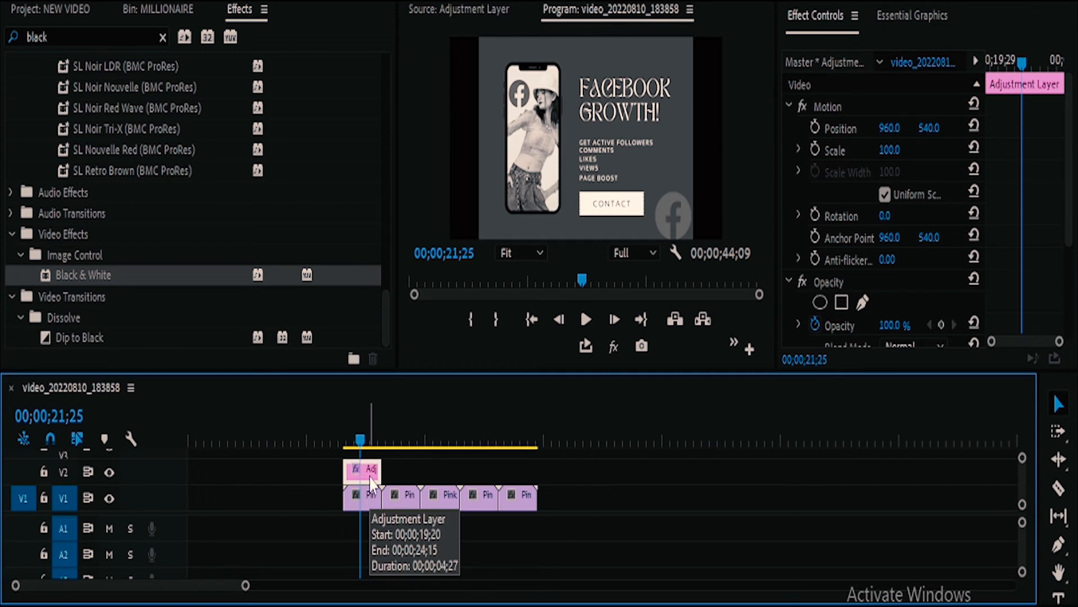
Step: Play the sequence through the adjustment layer's clip and preview the uncovered third clip at 00;00;30;04
click(405, 503)
click(431, 503)
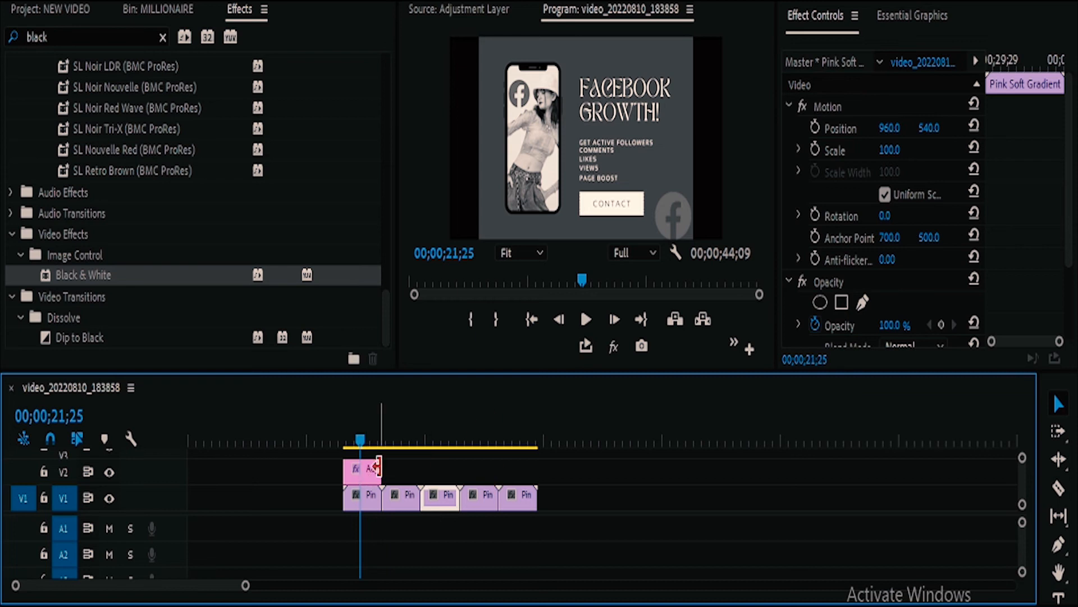
key(space)
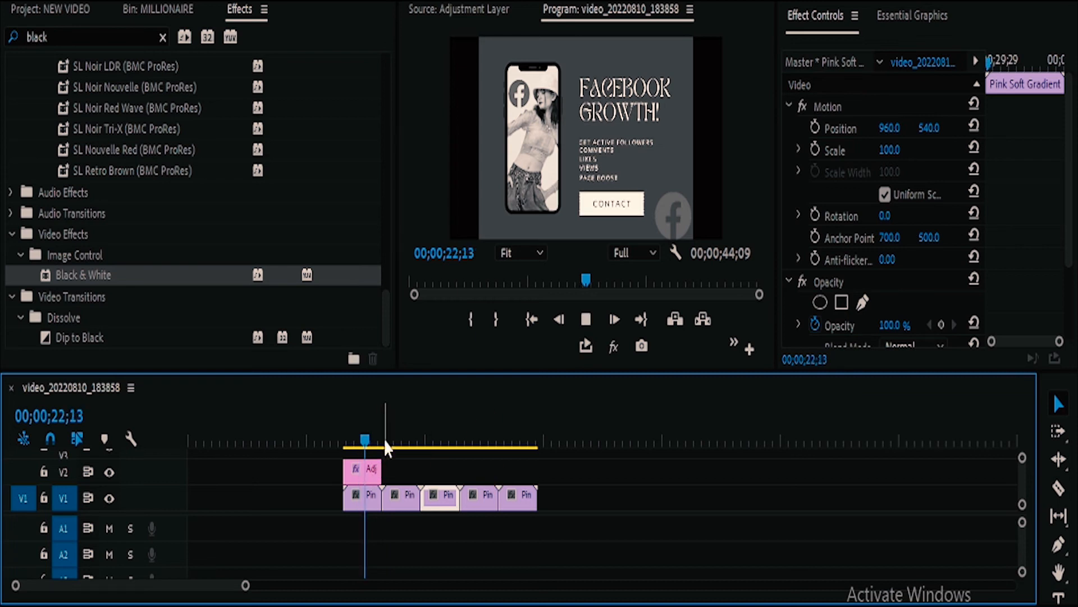
click(428, 443)
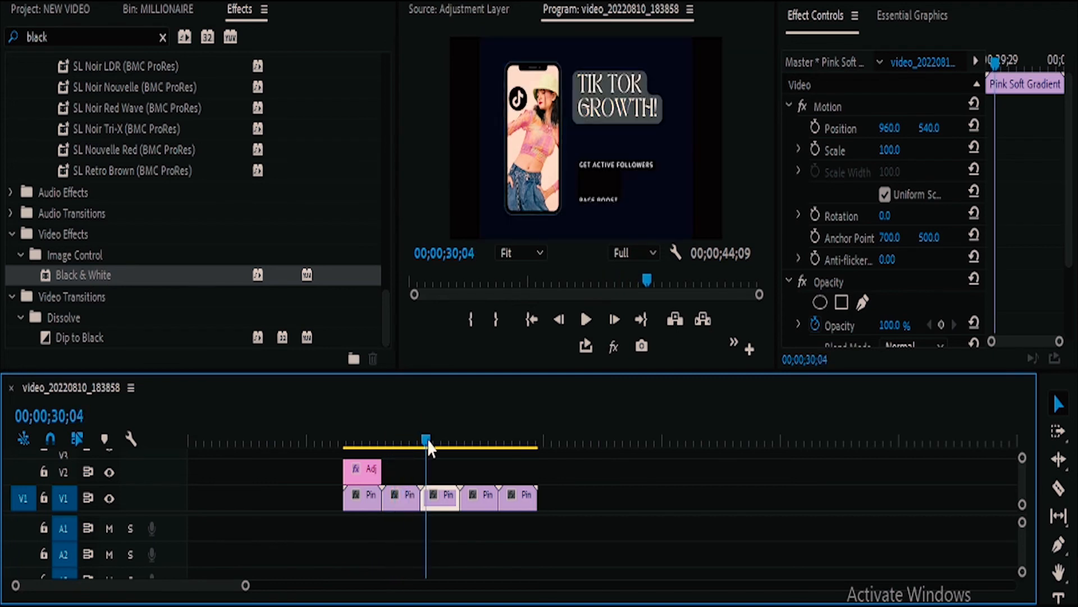
Step: Extend the adjustment layer's end to the last clip's end, comparing the frames at 00;00;40;08 and 00;00;23;13
click(485, 444)
click(507, 444)
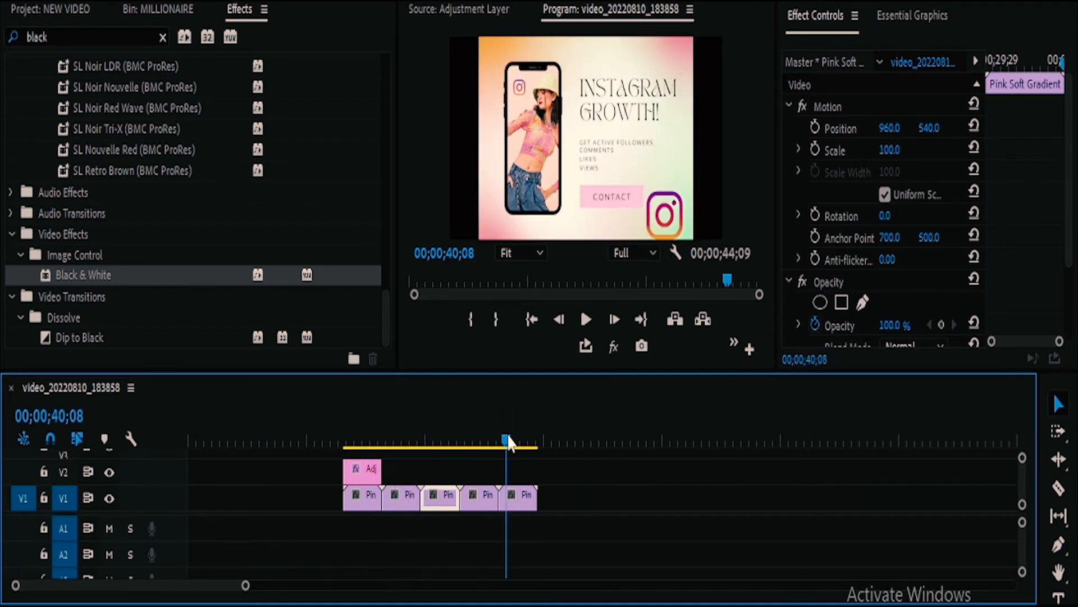
drag(381, 469, 531, 470)
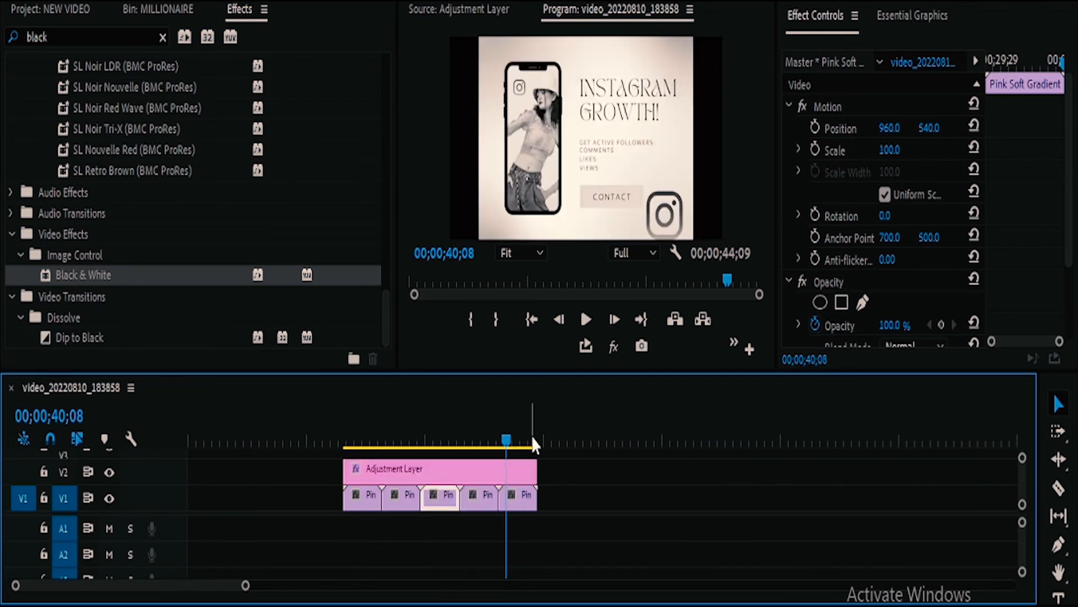
click(374, 434)
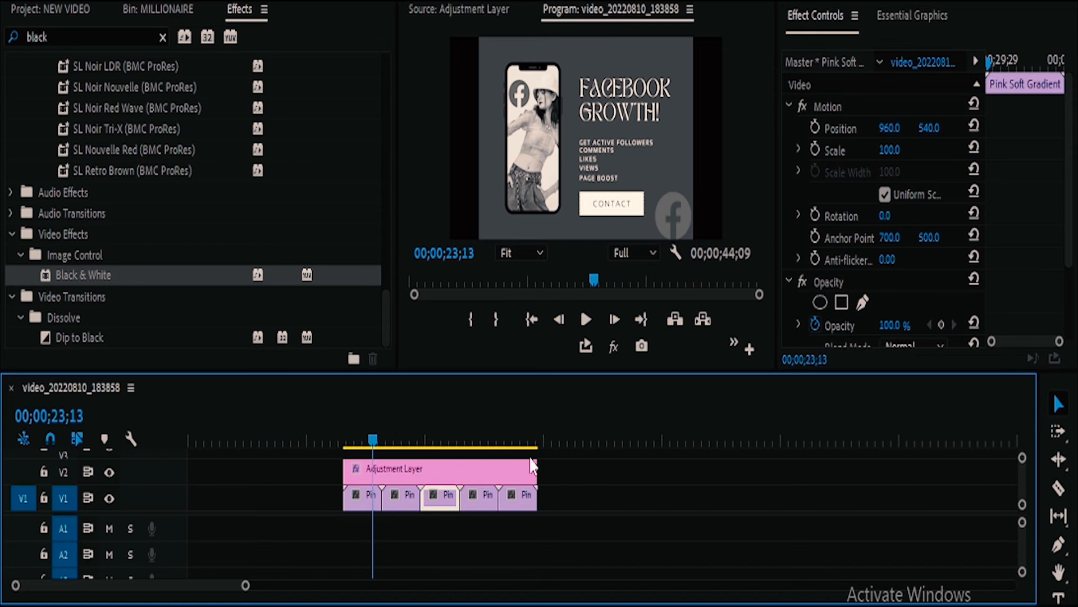
Step: Undo a trial deletion of the adjustment layer and trim its end back to the first clip's end
click(505, 472)
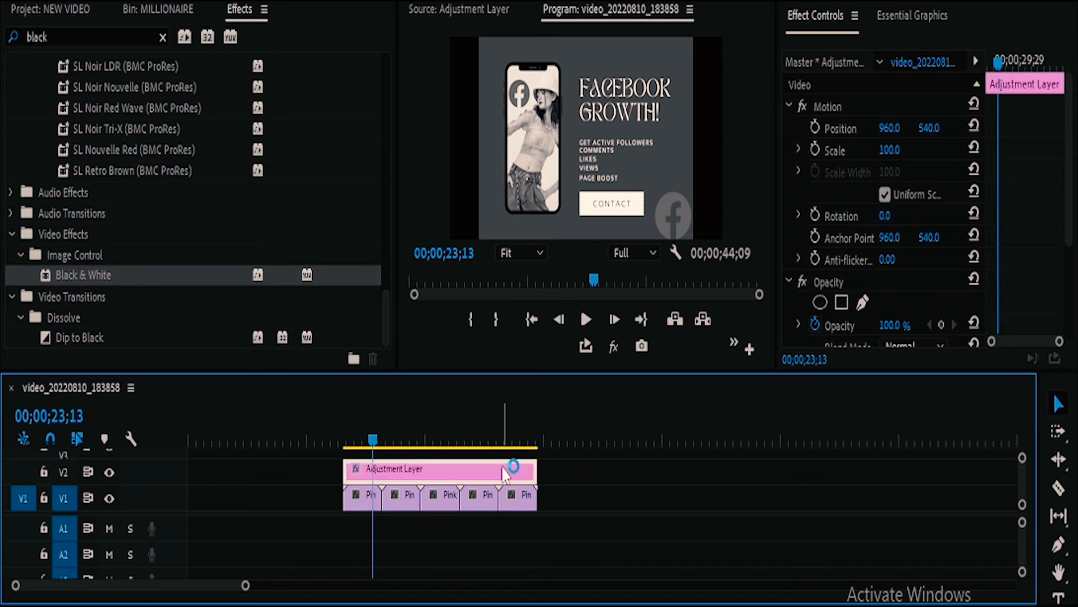
key(Delete)
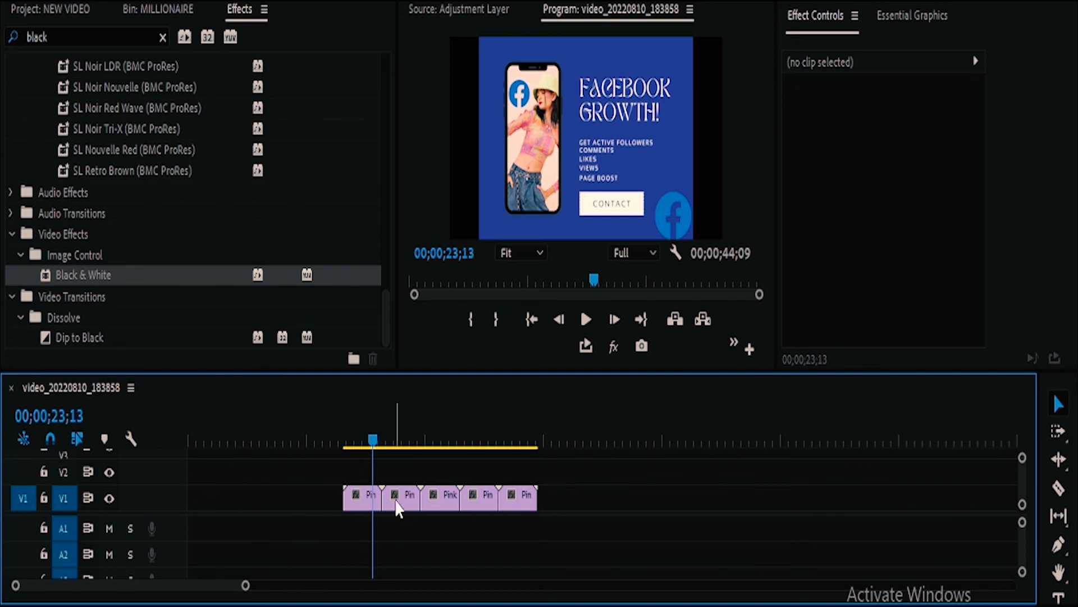
key(ctrl+z)
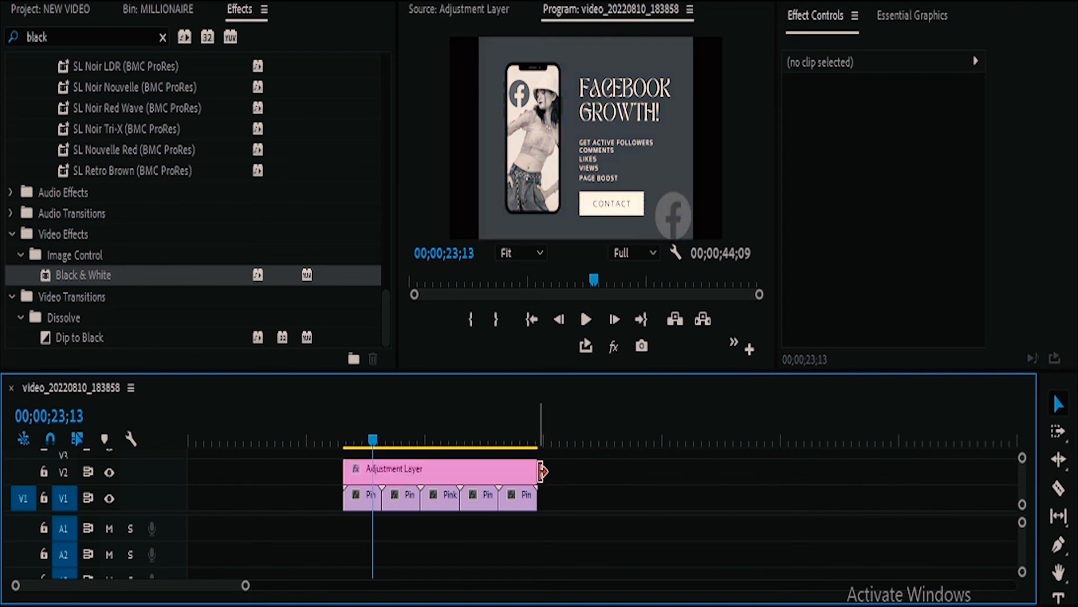
drag(534, 470, 381, 472)
Step: Search the effects for "blur" and apply the Fast Blur In preset to the adjustment layer over the first clip
click(365, 470)
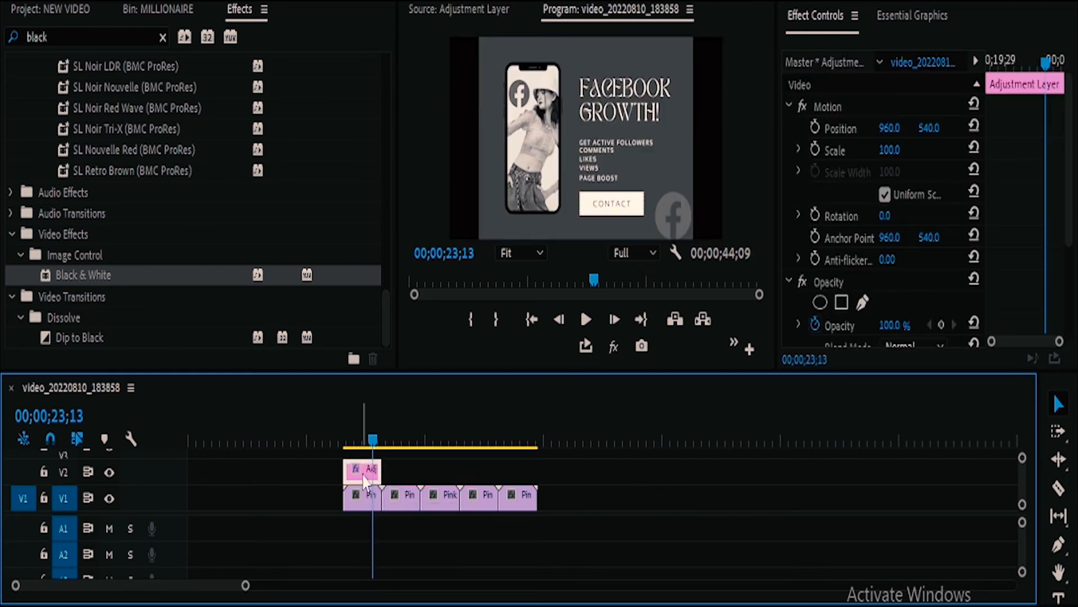
click(389, 320)
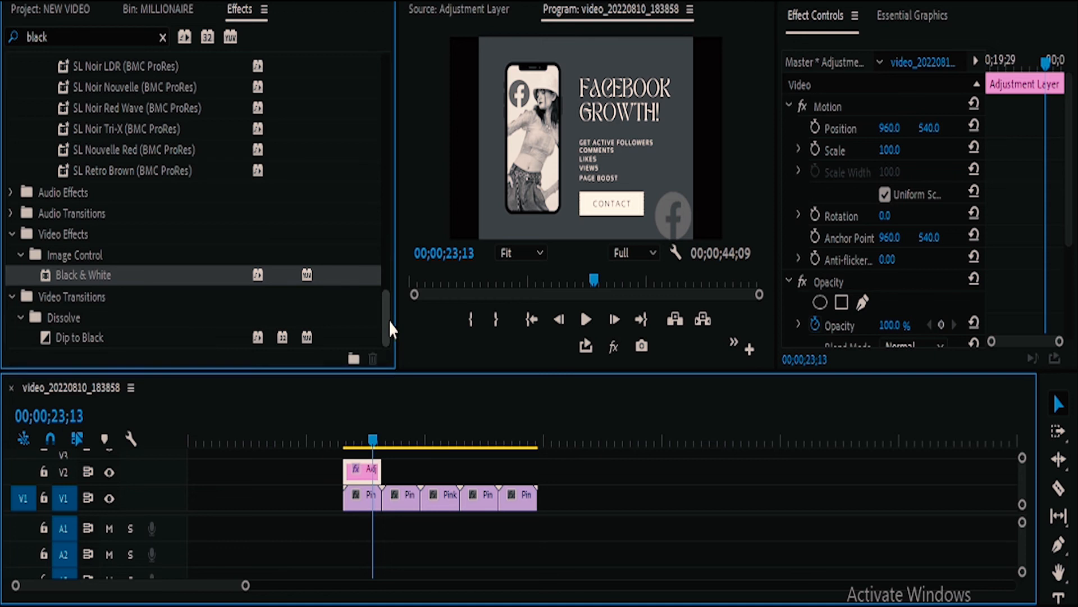
click(163, 37)
click(150, 31)
text(blur)
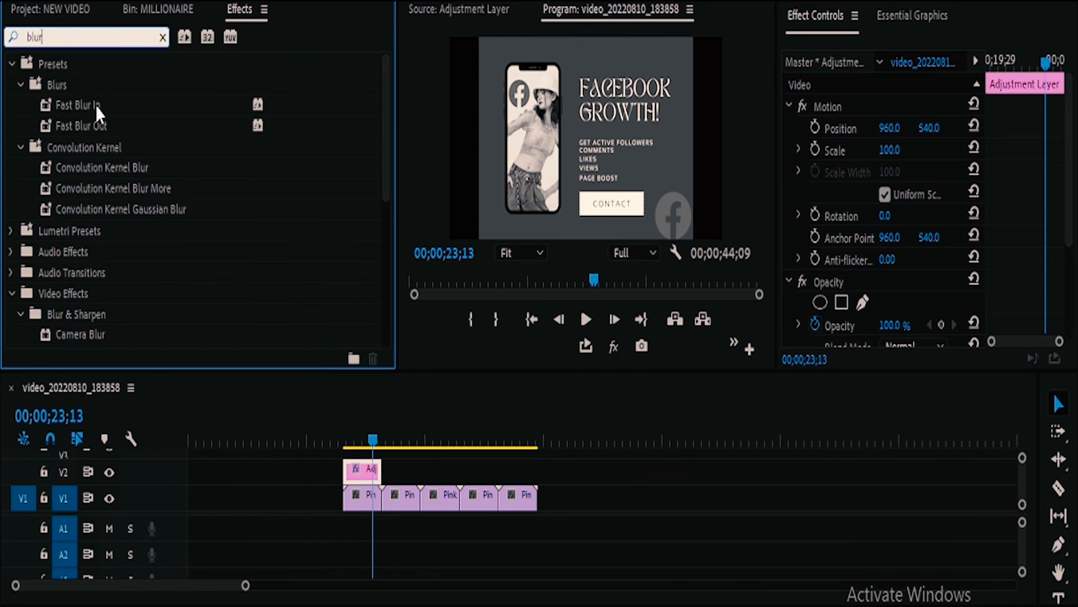
drag(75, 104, 362, 471)
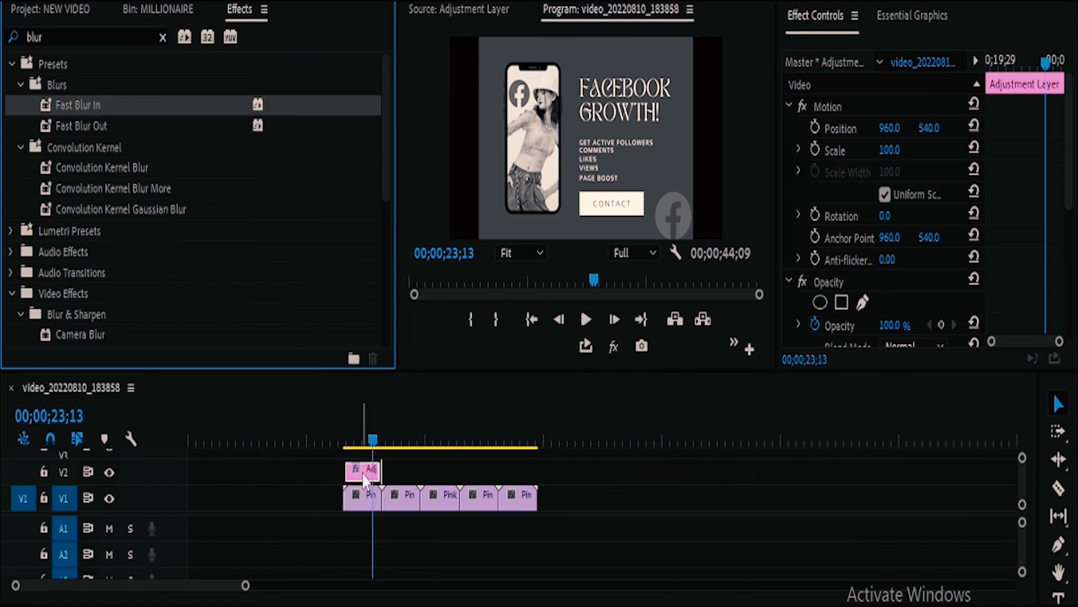
Step: Remove the preset's existing Blurriness keyframes from Fast Blur on the adjustment layer, keeping Blurriness at 0.0
click(358, 441)
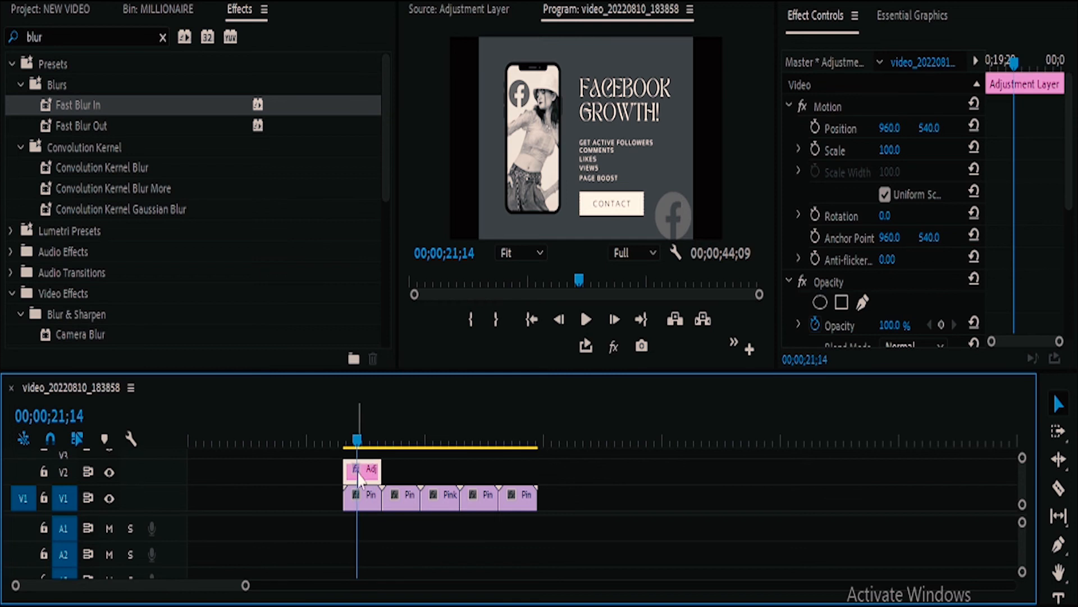
drag(1074, 154, 1074, 273)
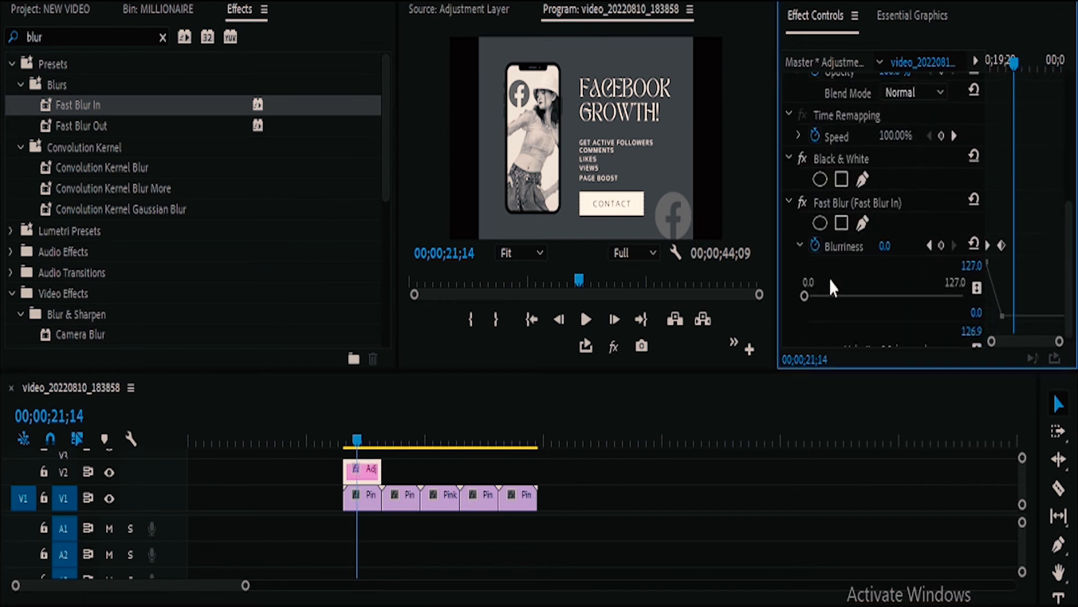
click(816, 244)
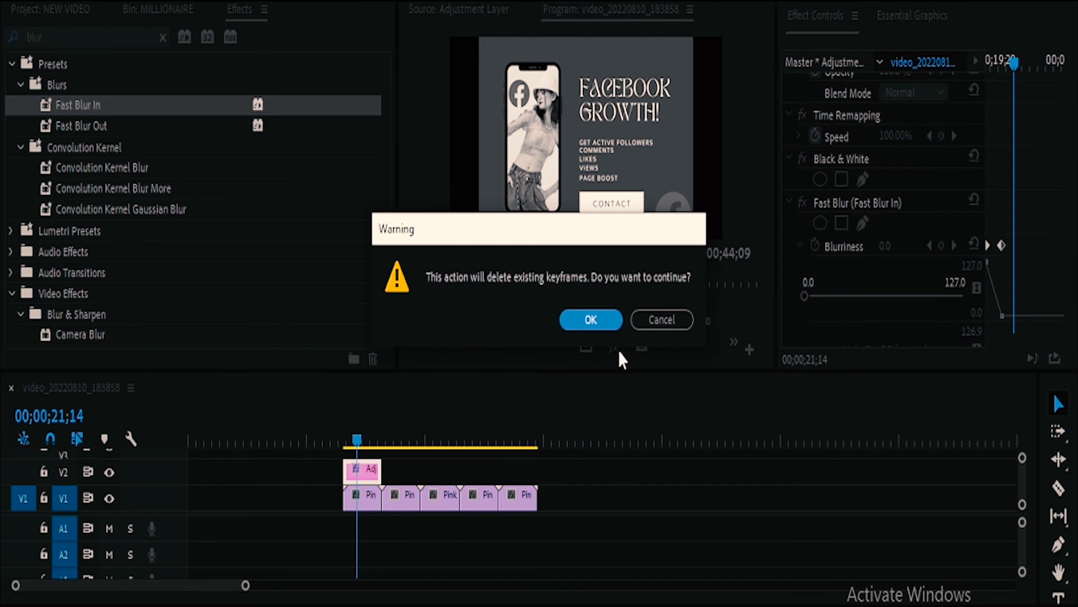
click(591, 319)
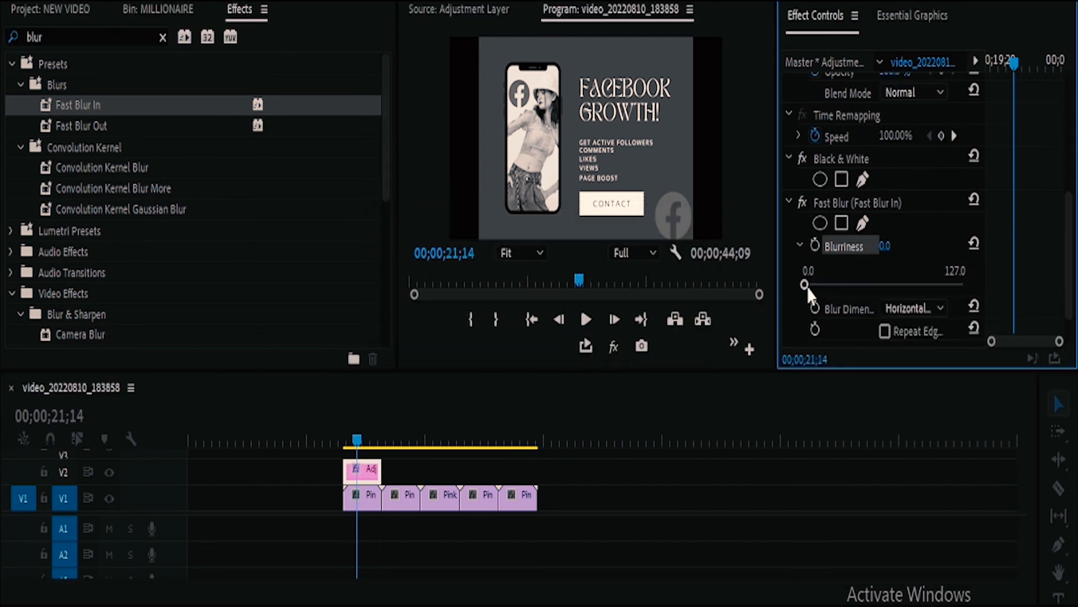
mouse_move(807, 285)
mouse_down()
mouse_move(849, 288)
mouse_move(798, 281)
mouse_up()
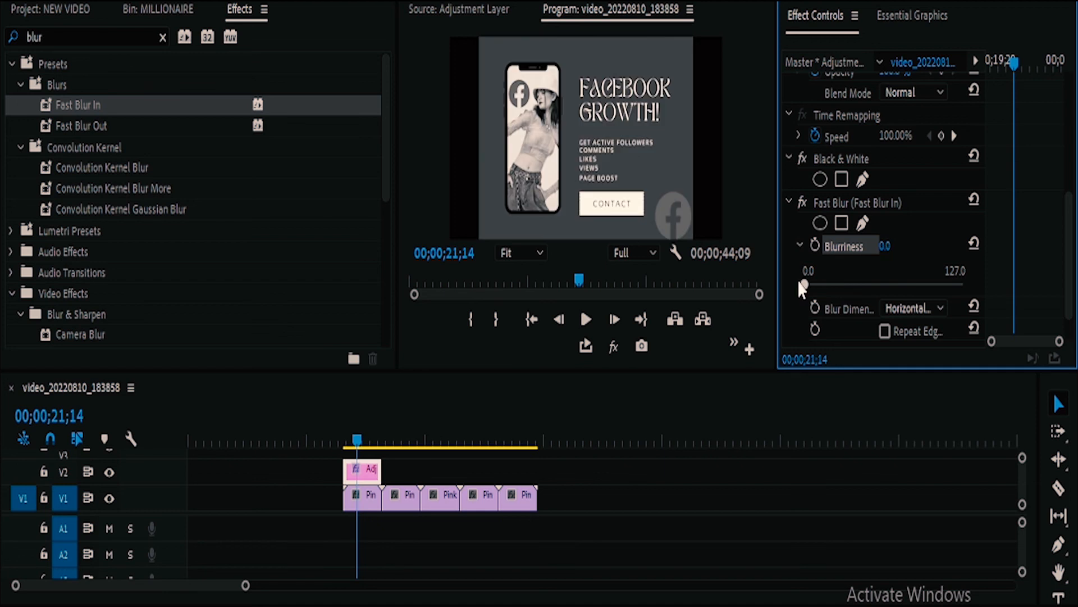
scroll(1066, 233, down, 2)
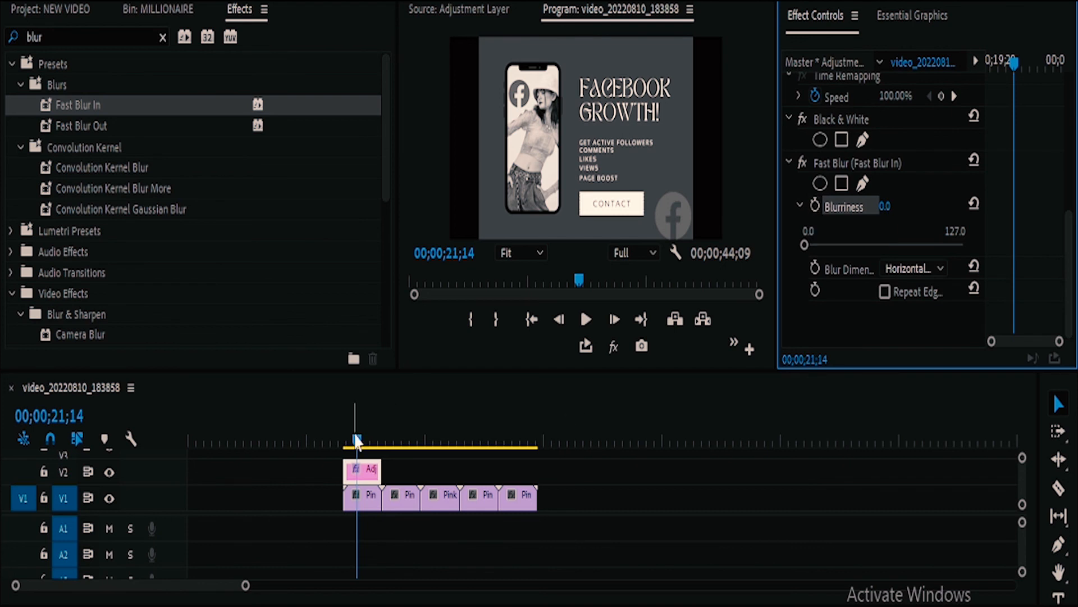
Step: Play back the start of the first clip to check its look without blur
drag(356, 440, 346, 441)
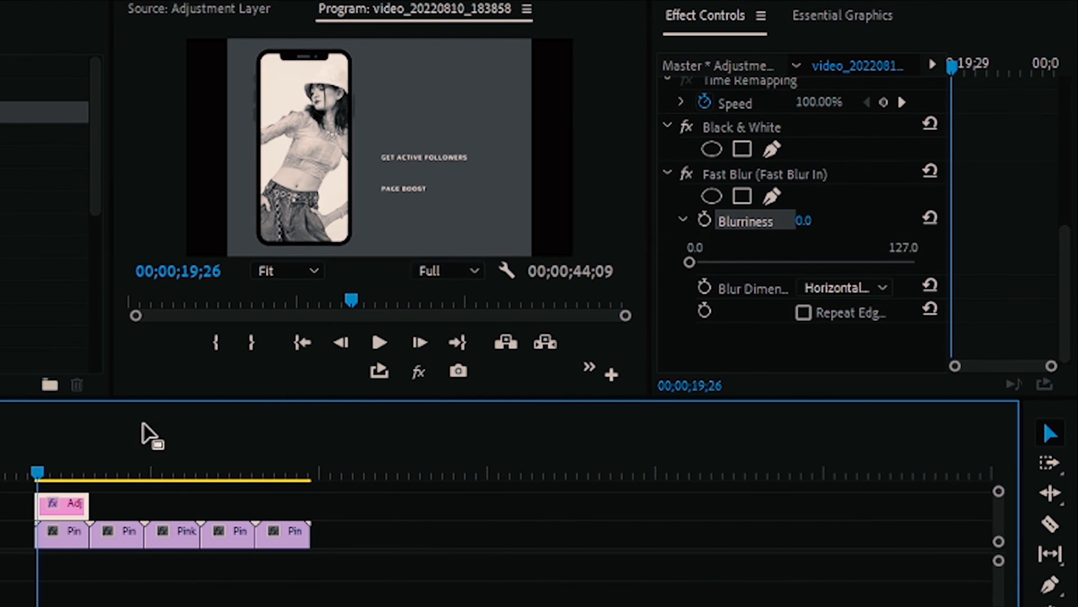
drag(36, 470, 33, 469)
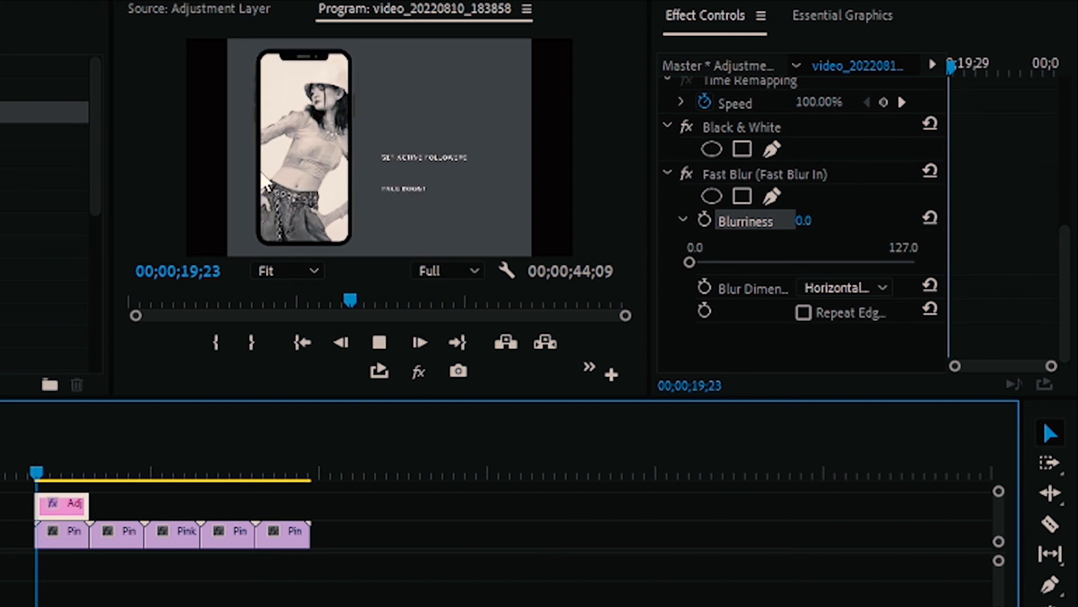
key(space)
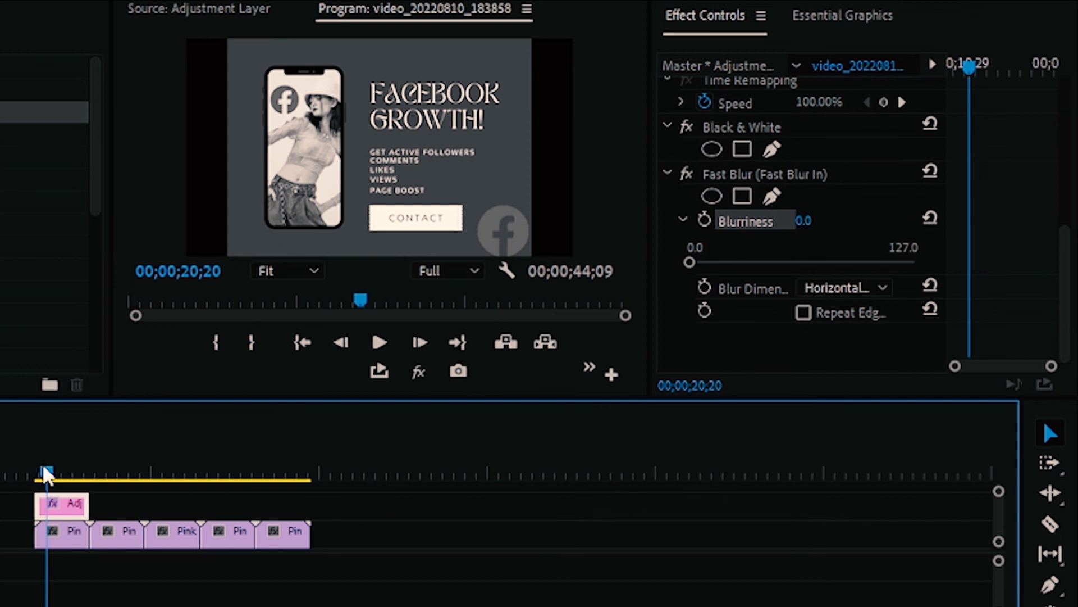
Step: Enable Blurriness keyframing at 00;00;19;26 on the adjustment layer and set that keyframe to 47.0
drag(46, 473, 38, 473)
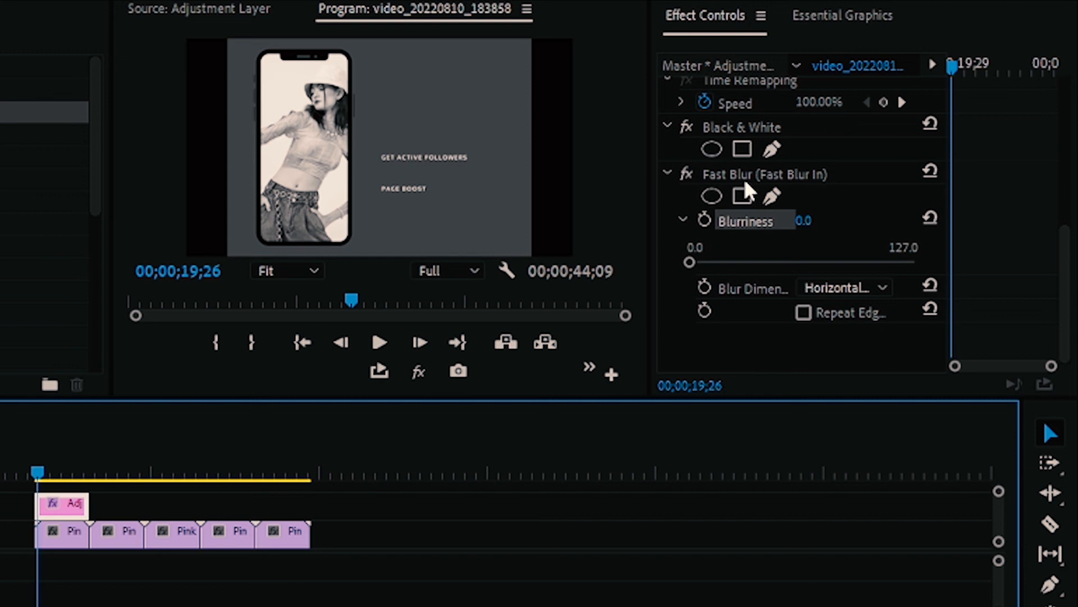
click(705, 227)
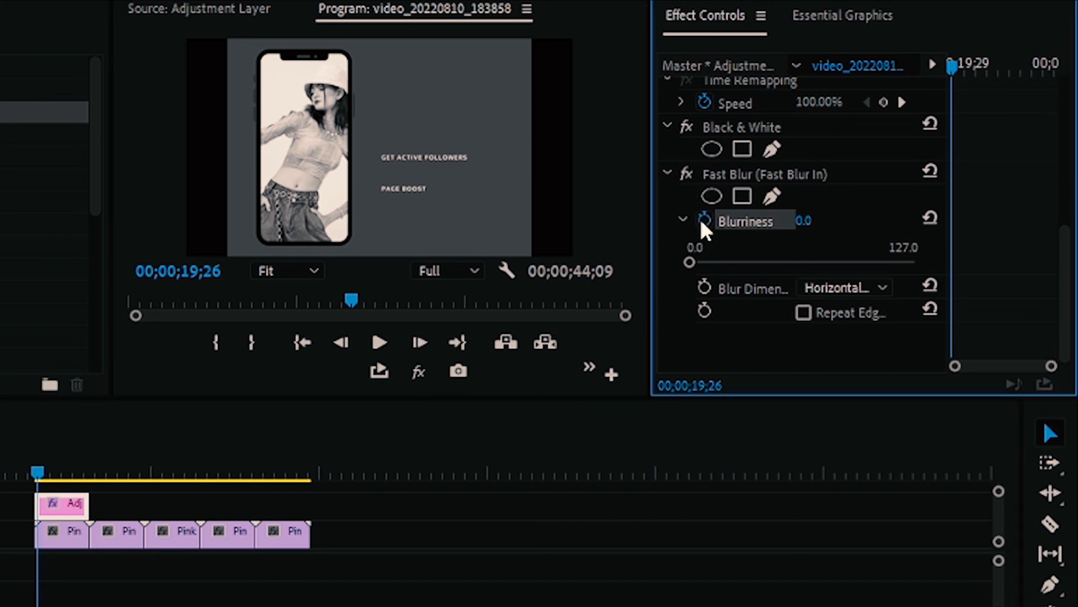
click(703, 222)
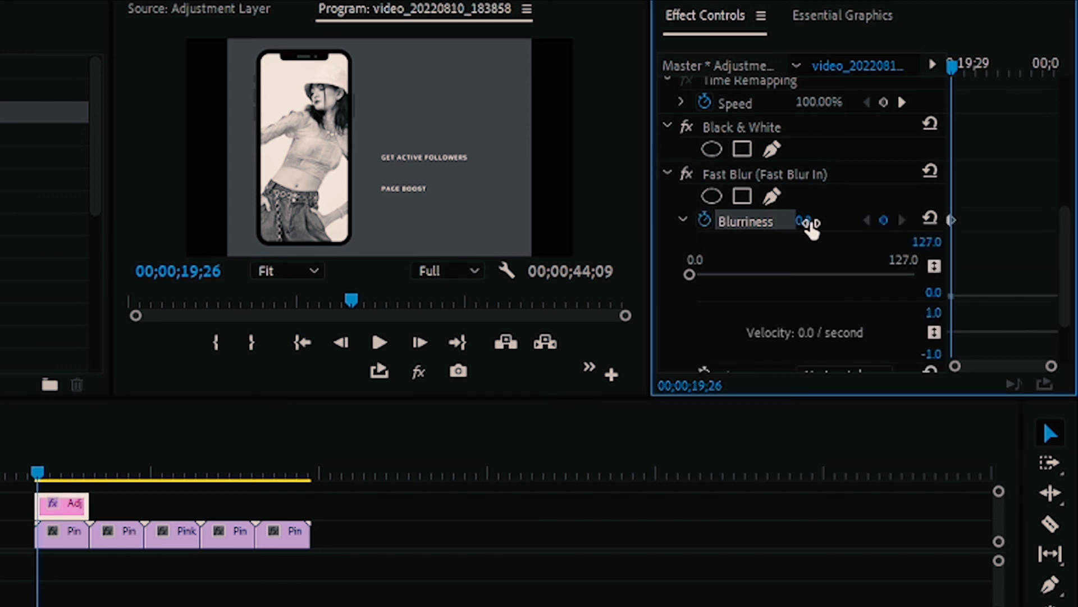
mouse_move(811, 224)
mouse_down()
mouse_move(838, 224)
mouse_move(827, 222)
mouse_up()
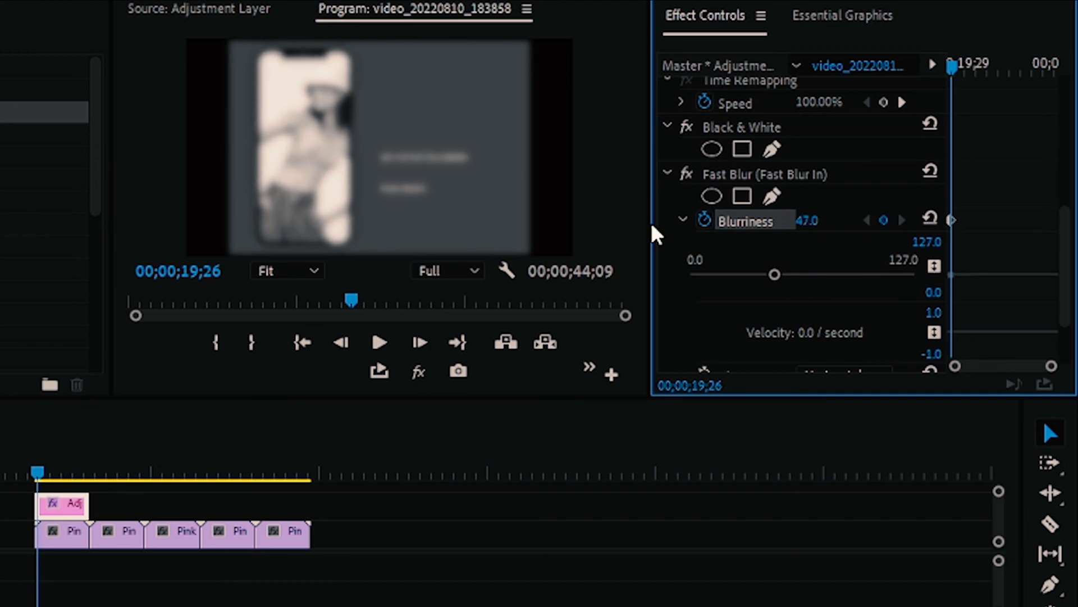
Step: Add a second Blurriness keyframe at 00;00;23;10 with a value of 3.0
key(space)
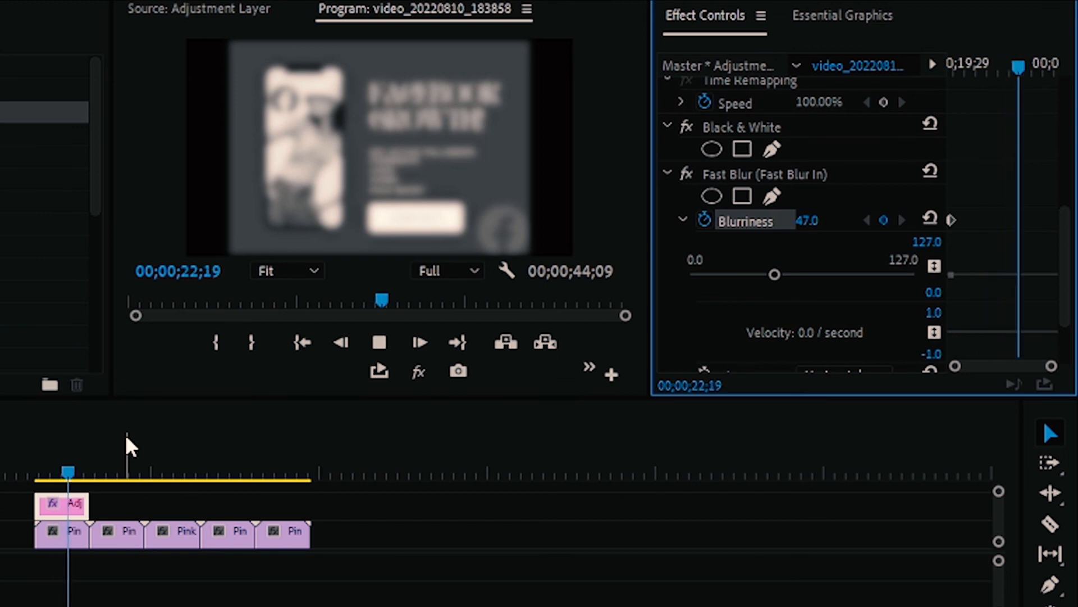
key(space)
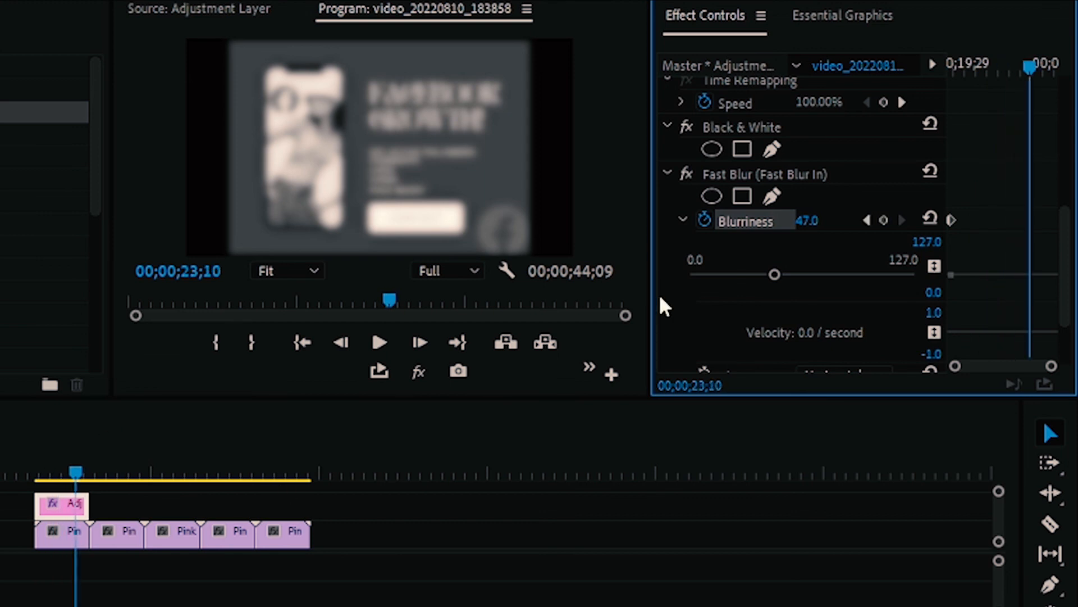
drag(800, 230, 775, 231)
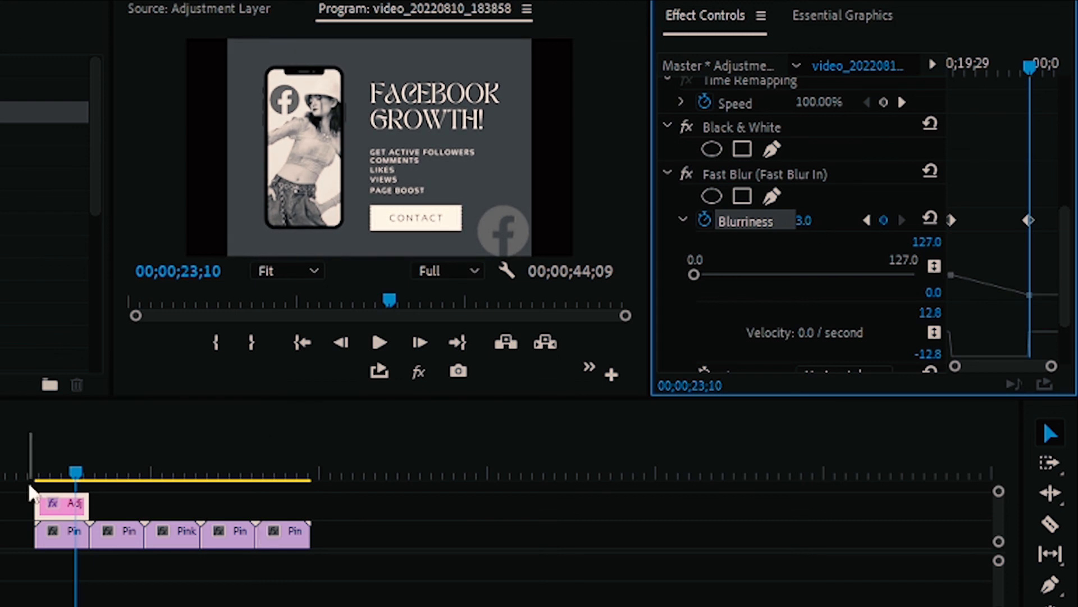
Step: Play the blur animation from the first clip's start and inspect the frame at 00;00;20;26
drag(75, 475, 33, 477)
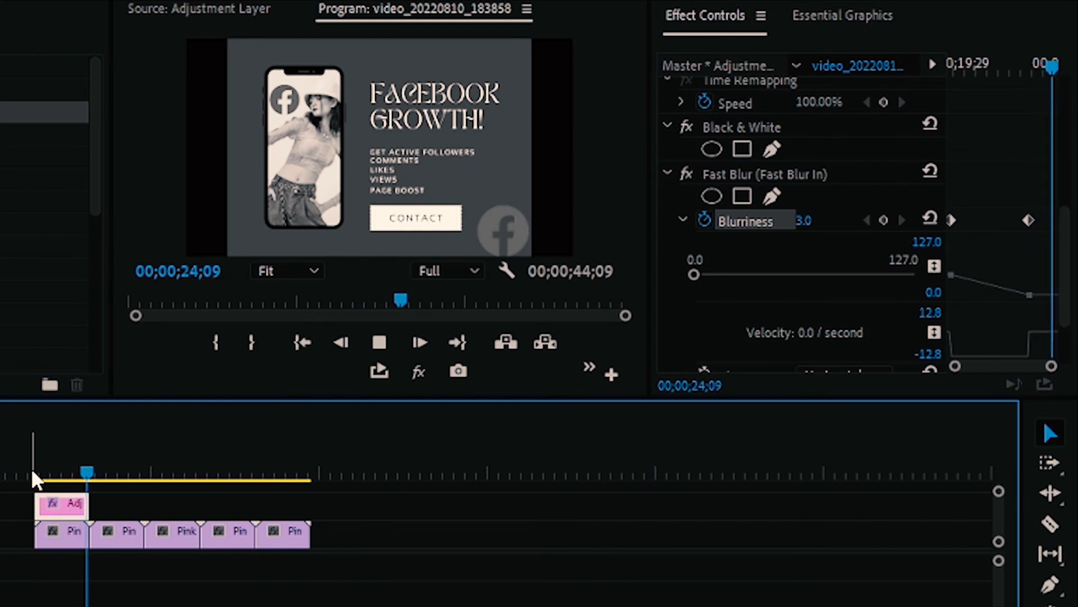
key(space)
click(51, 474)
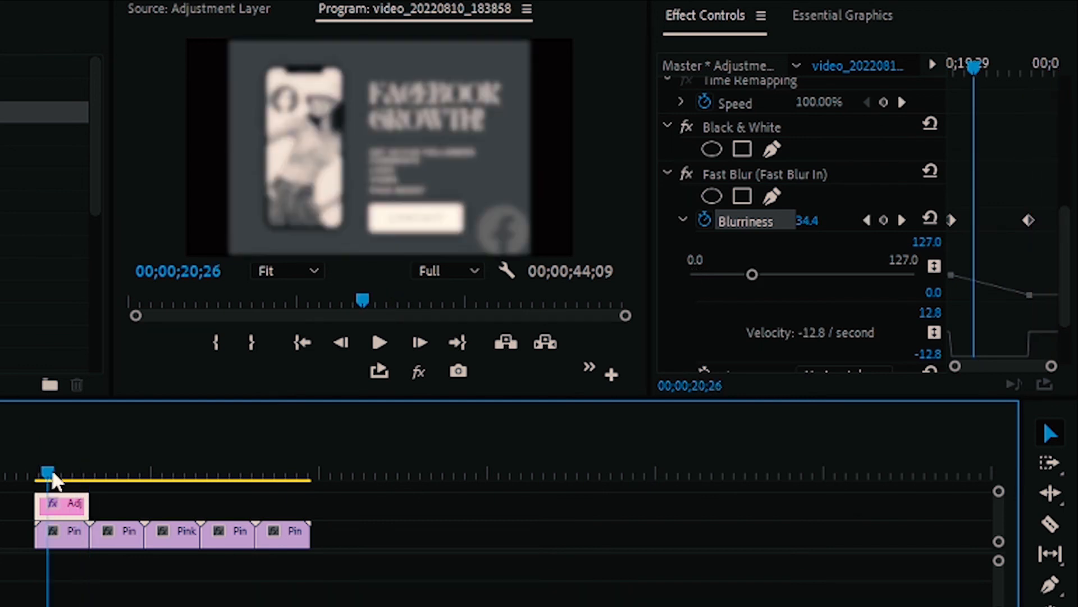
Step: Set the first Blurriness keyframe at 00;00;19;26 to Continuous Bezier interpolation
drag(47, 470, 41, 471)
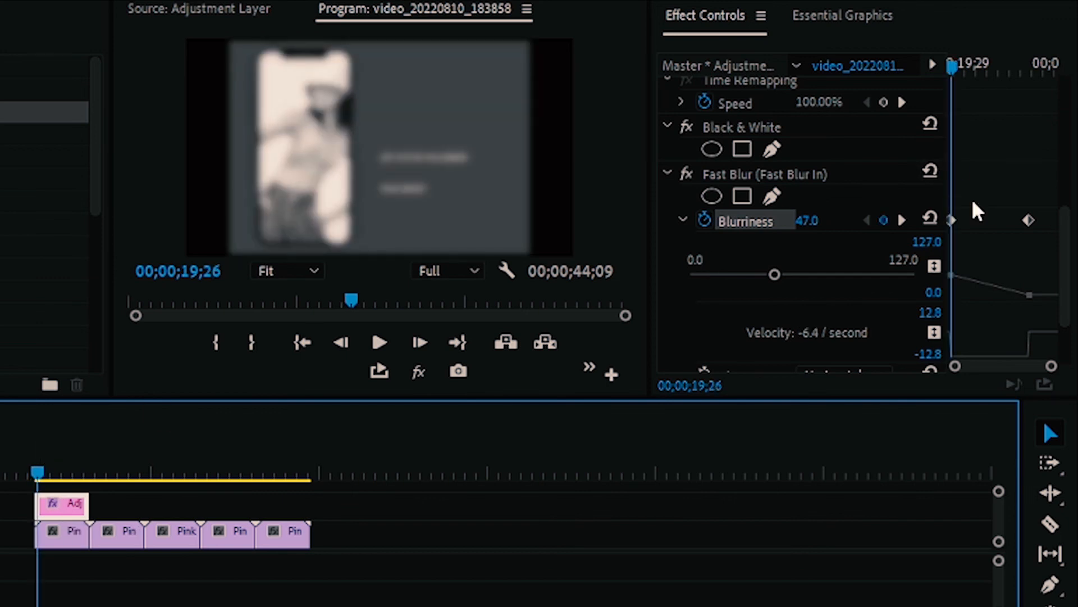
click(952, 220)
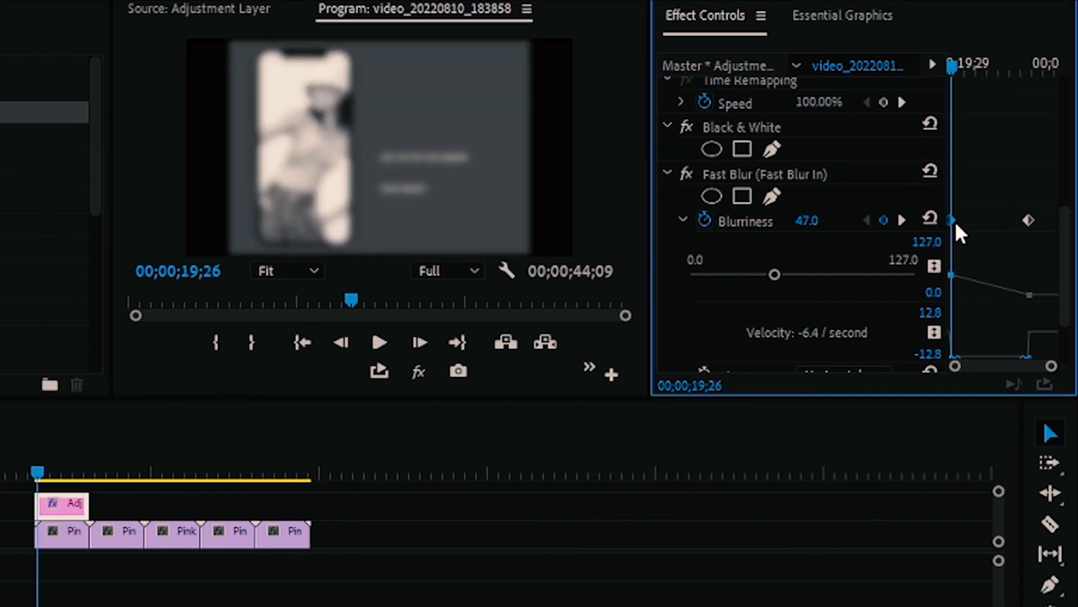
right_click(950, 224)
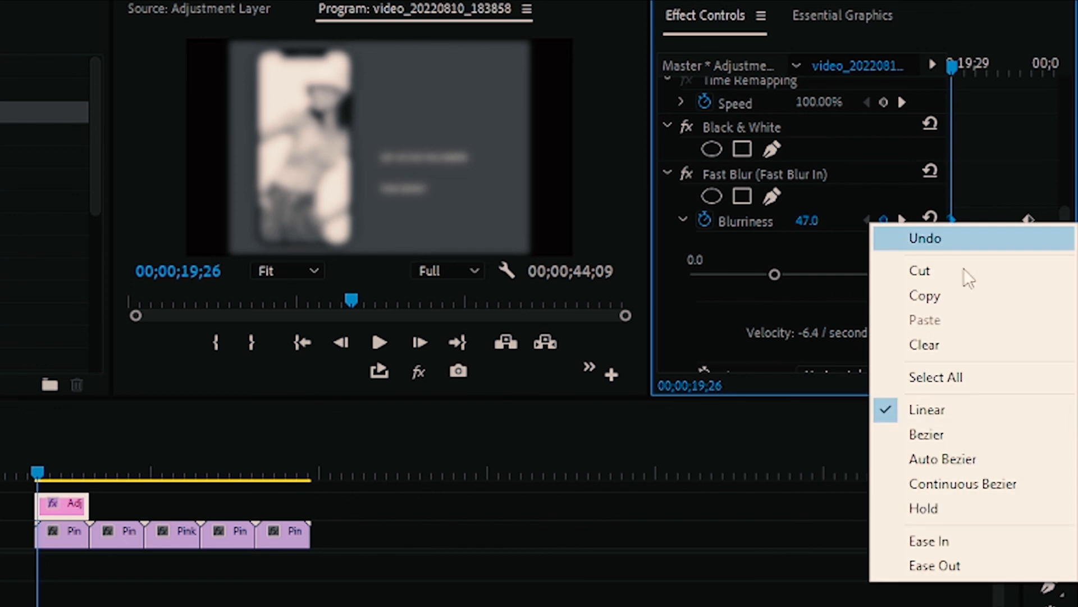
click(937, 488)
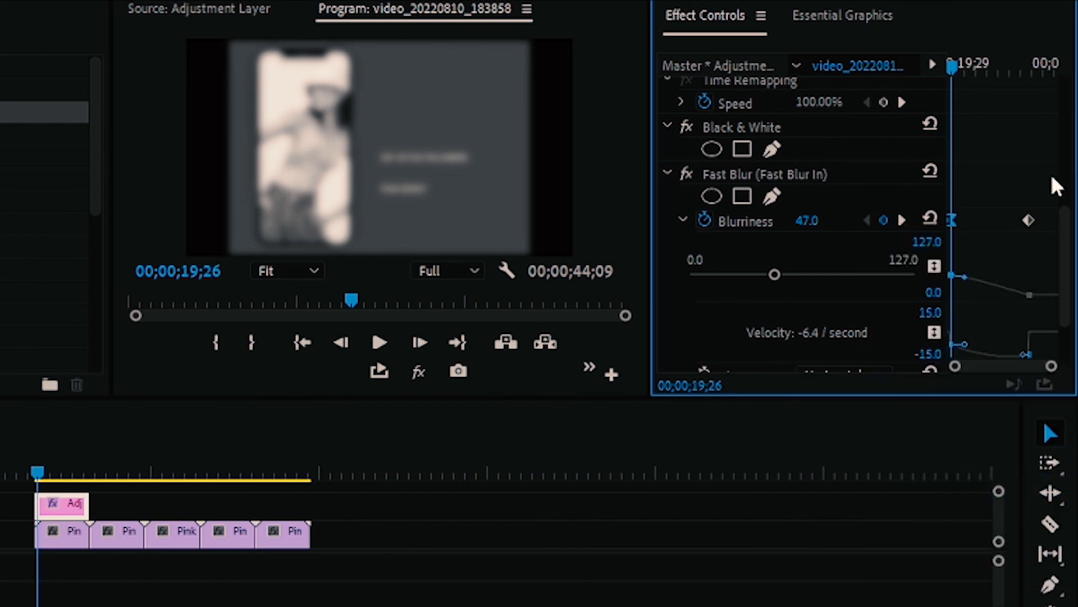
Step: Apply Ease In to the first Blurriness keyframe and Continuous Bezier interpolation to the second one
click(1028, 220)
click(952, 220)
right_click(952, 220)
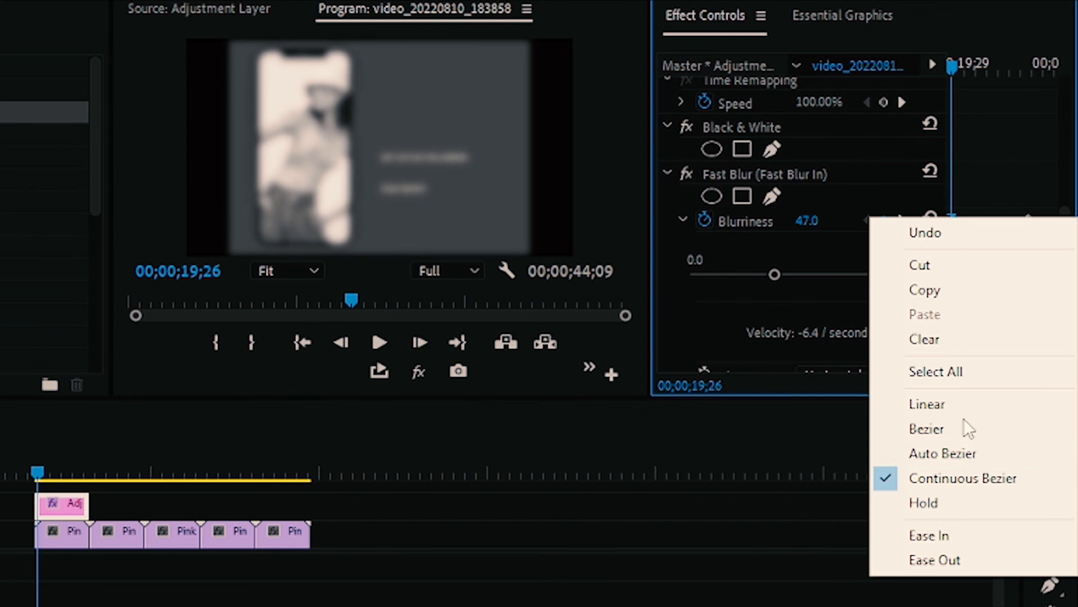
click(936, 536)
right_click(1023, 219)
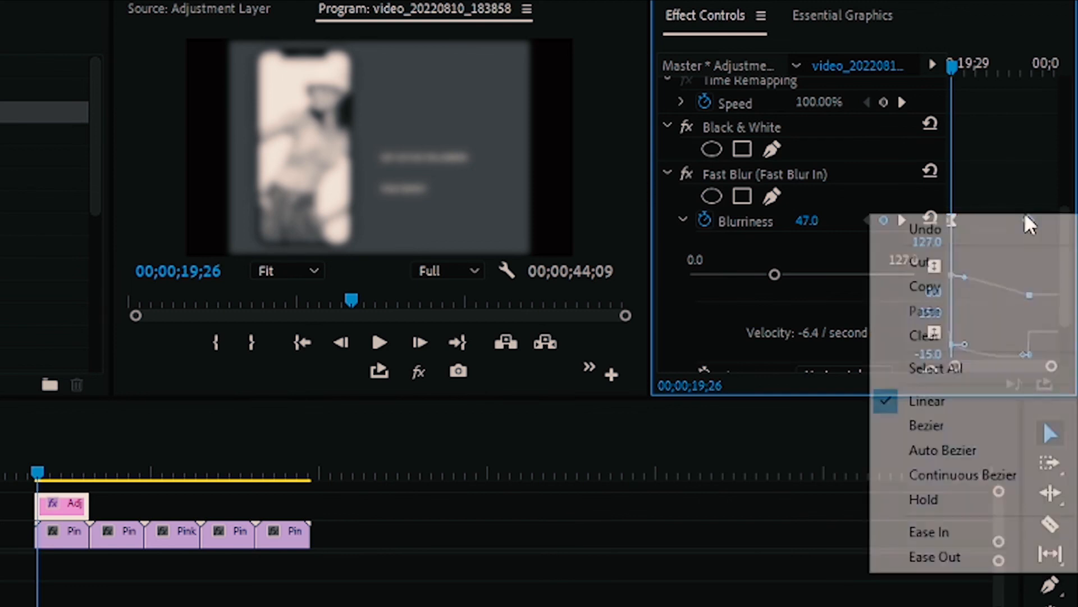
click(968, 478)
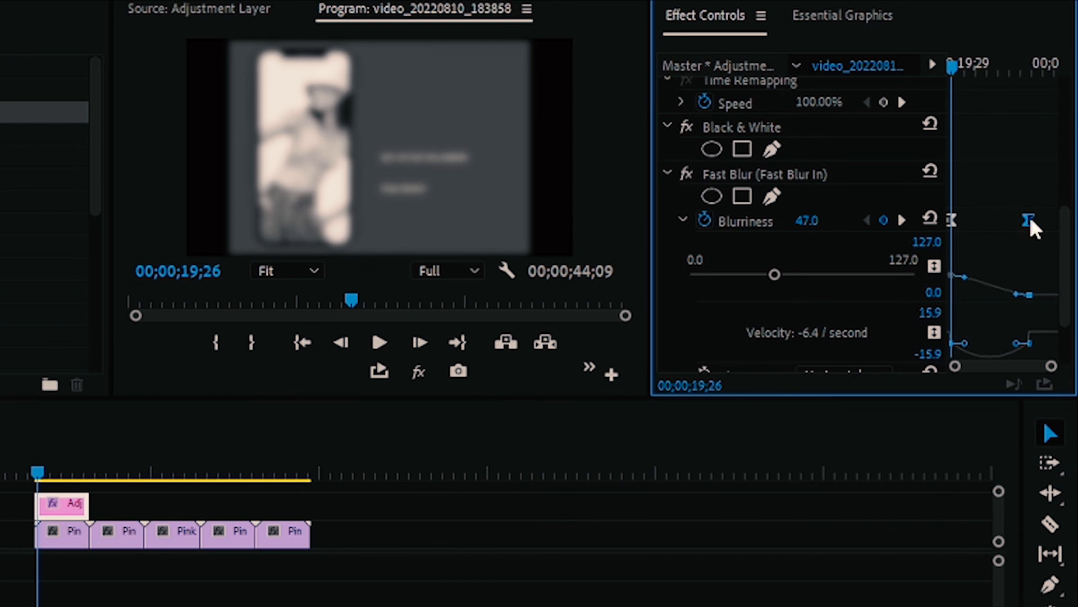
Step: Move the second Blurriness keyframe slightly earlier and pull its incoming curve handle up and back so the value curve arches before falling
mouse_move(1029, 217)
mouse_down()
mouse_move(1042, 221)
mouse_move(1016, 220)
mouse_up()
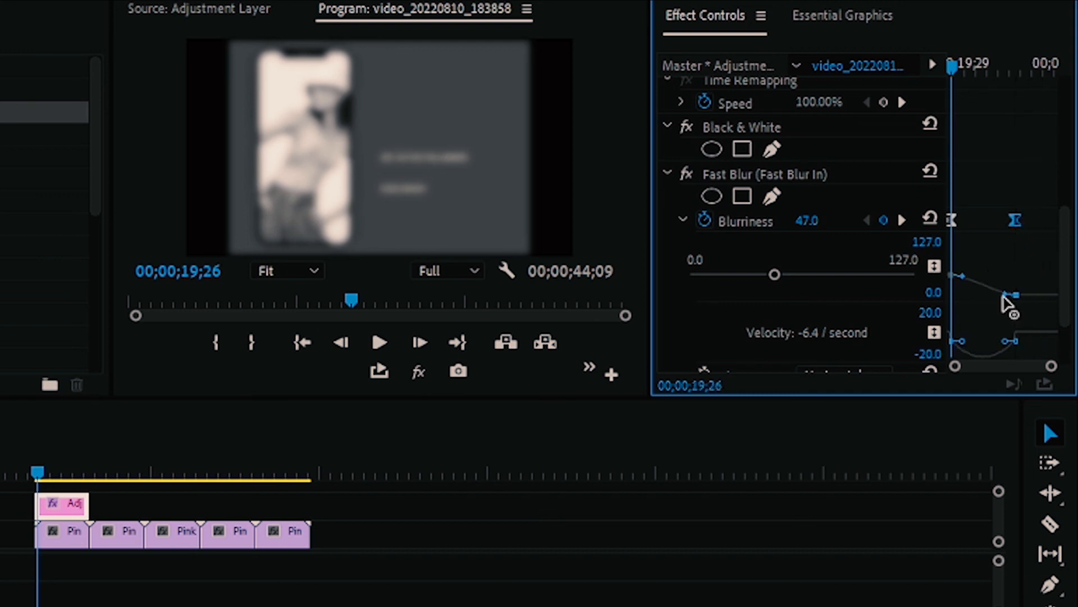
drag(1006, 294, 993, 259)
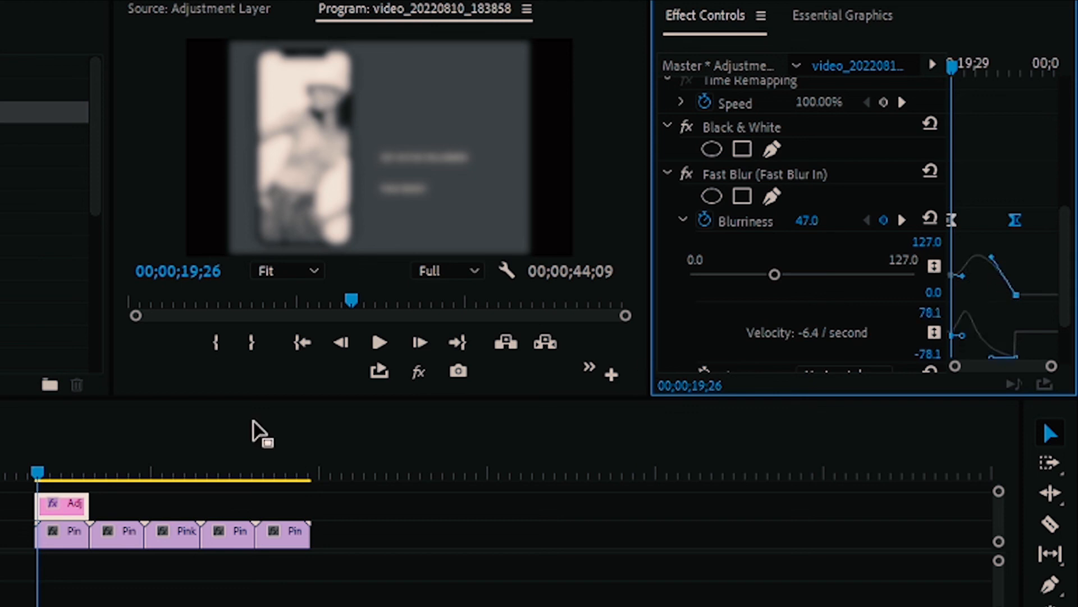
Step: Play the adjusted blur animation from the start of the first clip at 00;00;19;26 through most of that clip
drag(37, 468, 36, 468)
key(space)
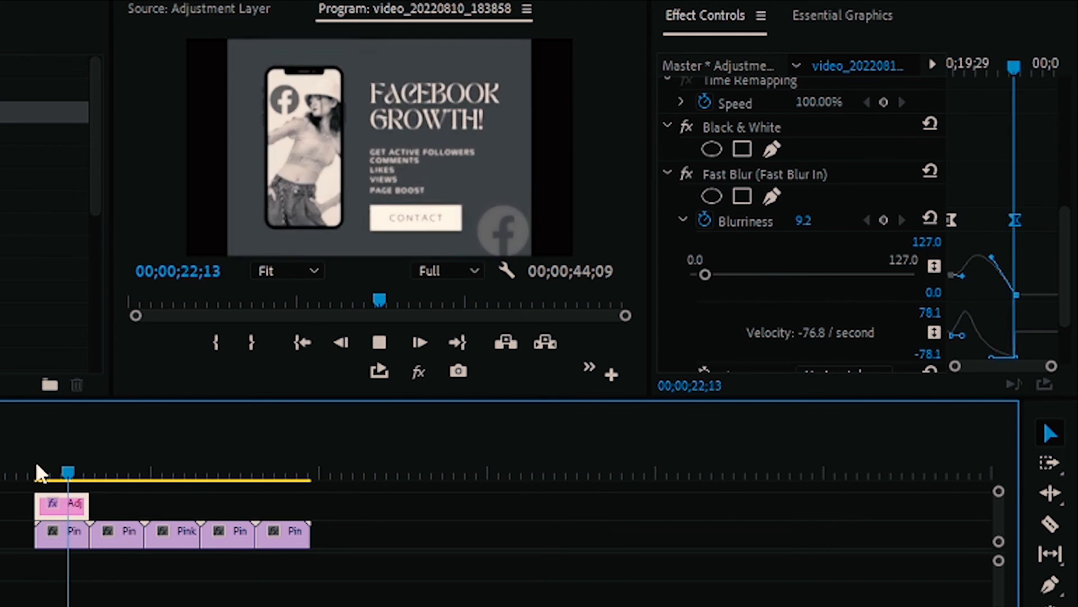
key(space)
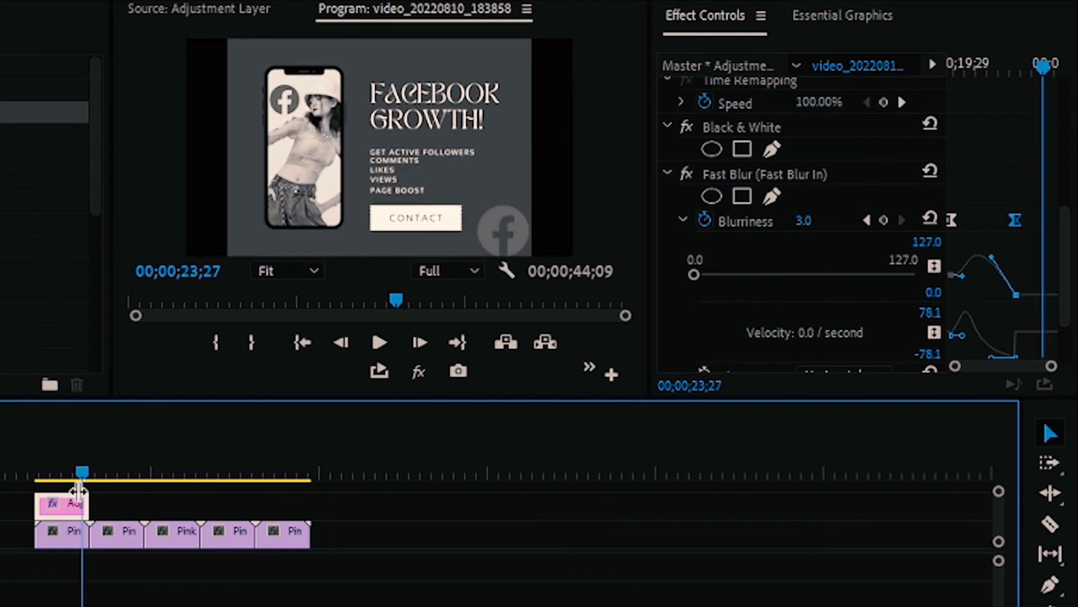
Step: Try to extend the adjustment layer over the following clips, play the result, and undo the extension
drag(86, 504, 265, 505)
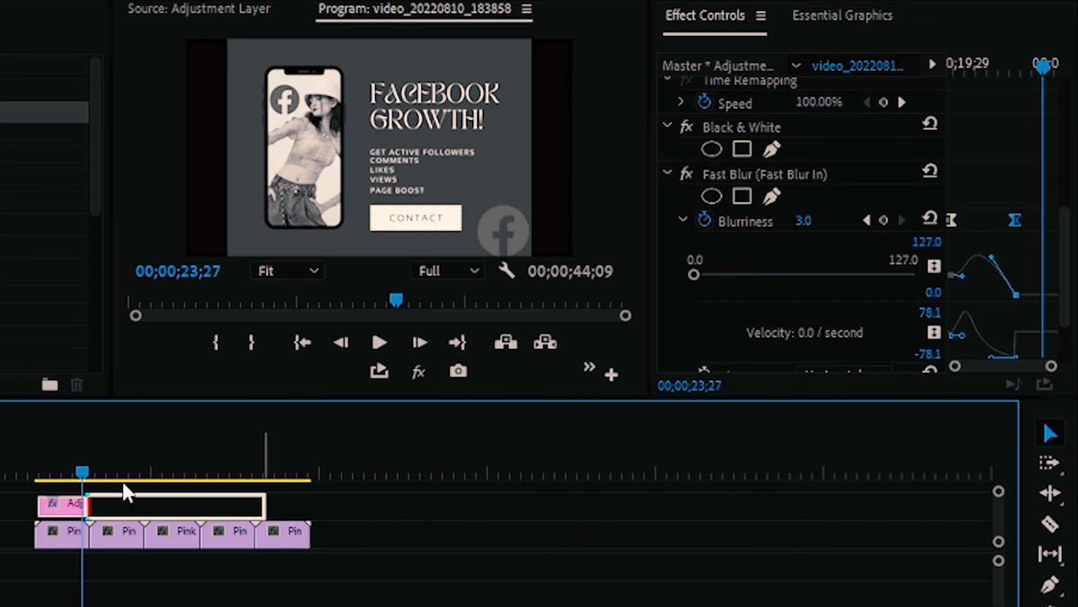
key(space)
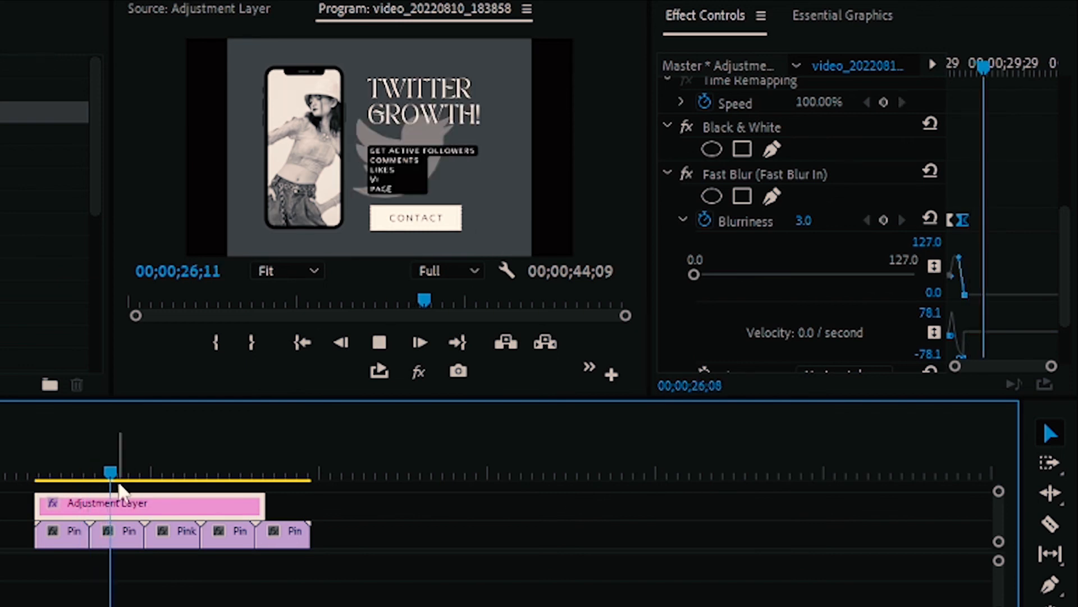
key(ctrl+z)
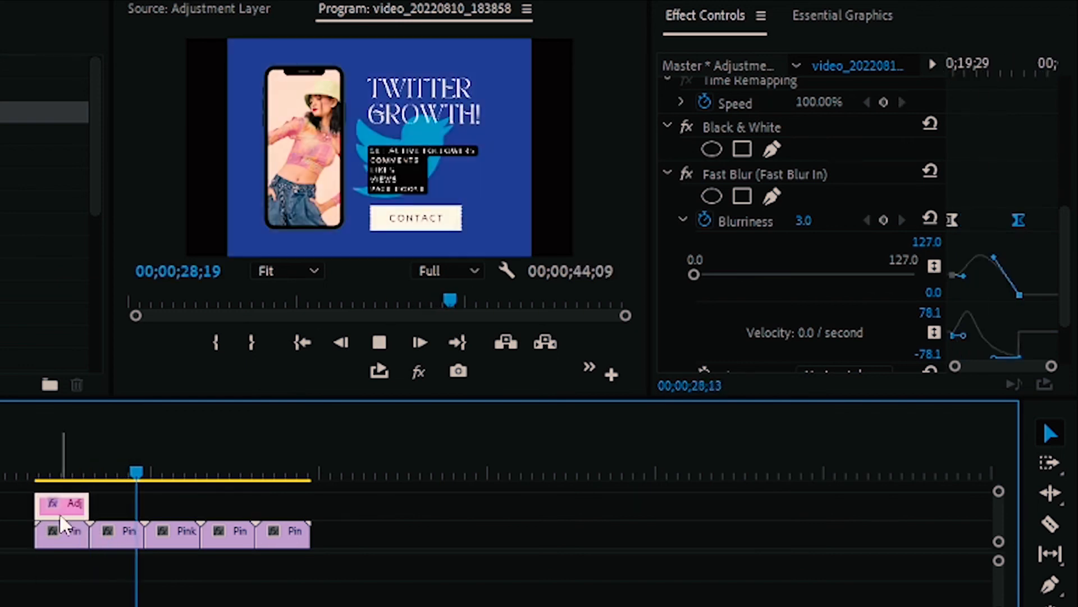
Step: Duplicate the adjustment layer with its effects above the second and third clips, checking the second clip's frame at 00;00;25;00
drag(62, 520, 126, 508)
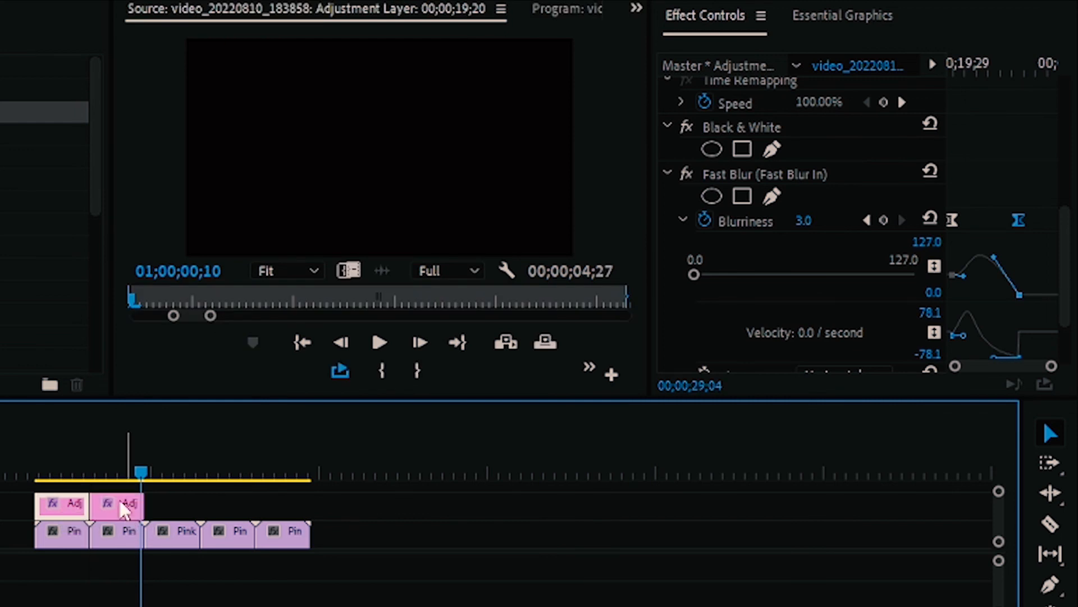
click(96, 459)
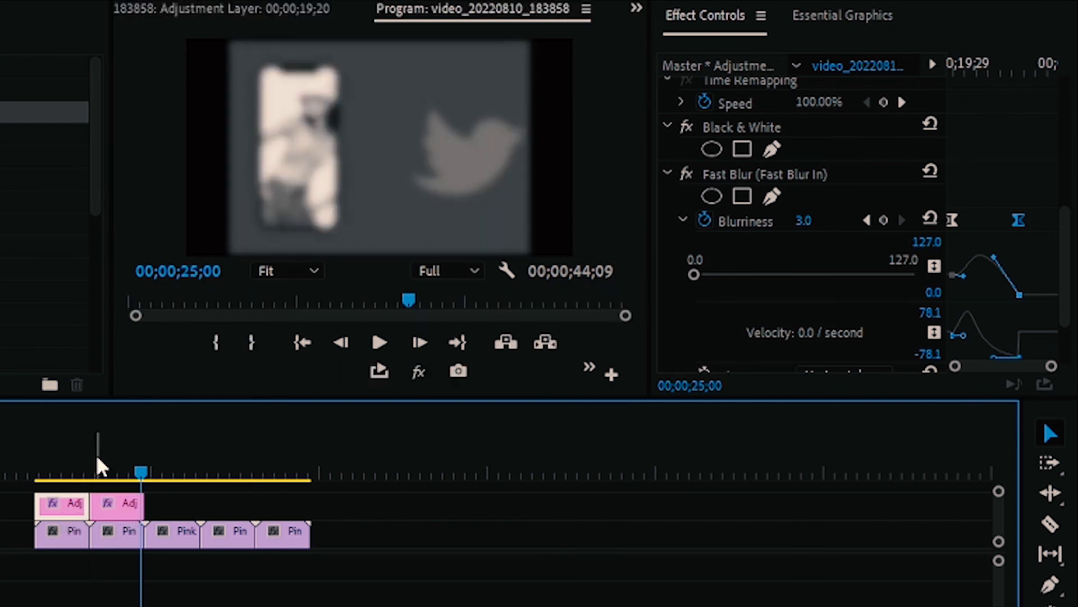
click(95, 467)
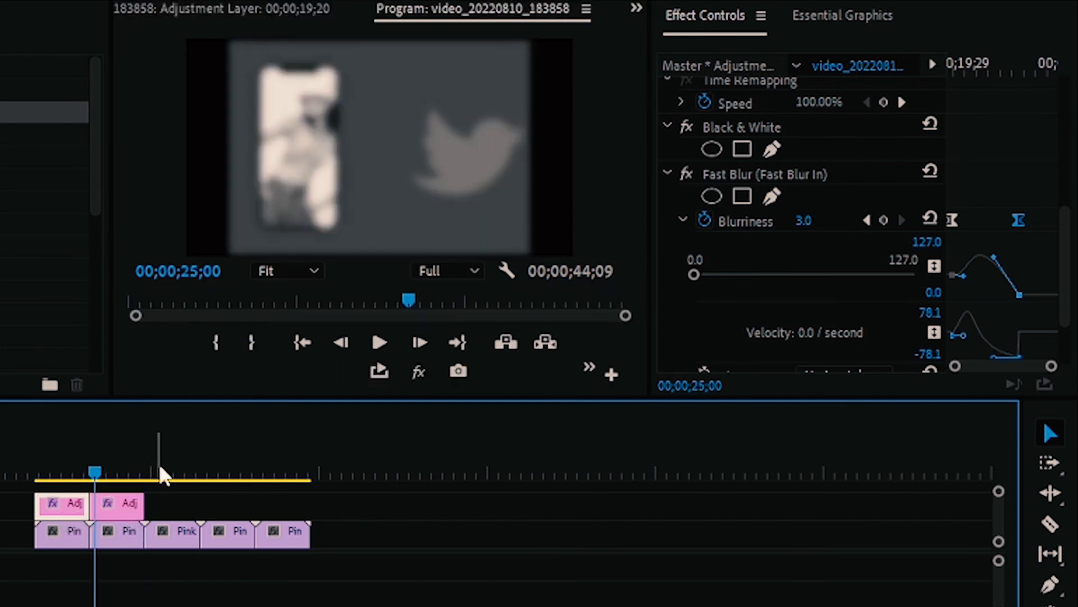
click(121, 507)
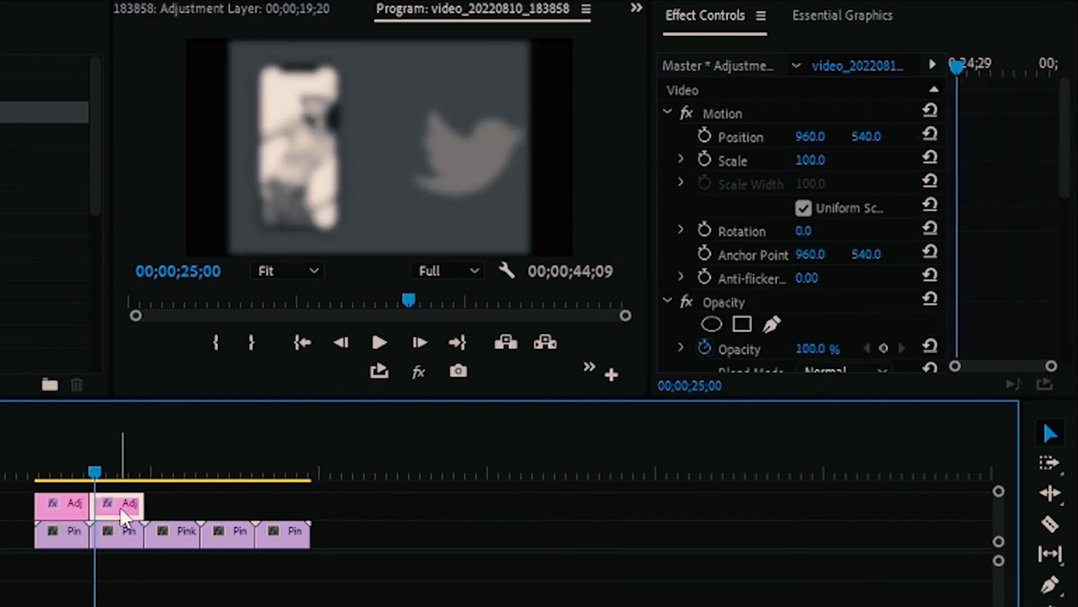
drag(119, 506, 170, 511)
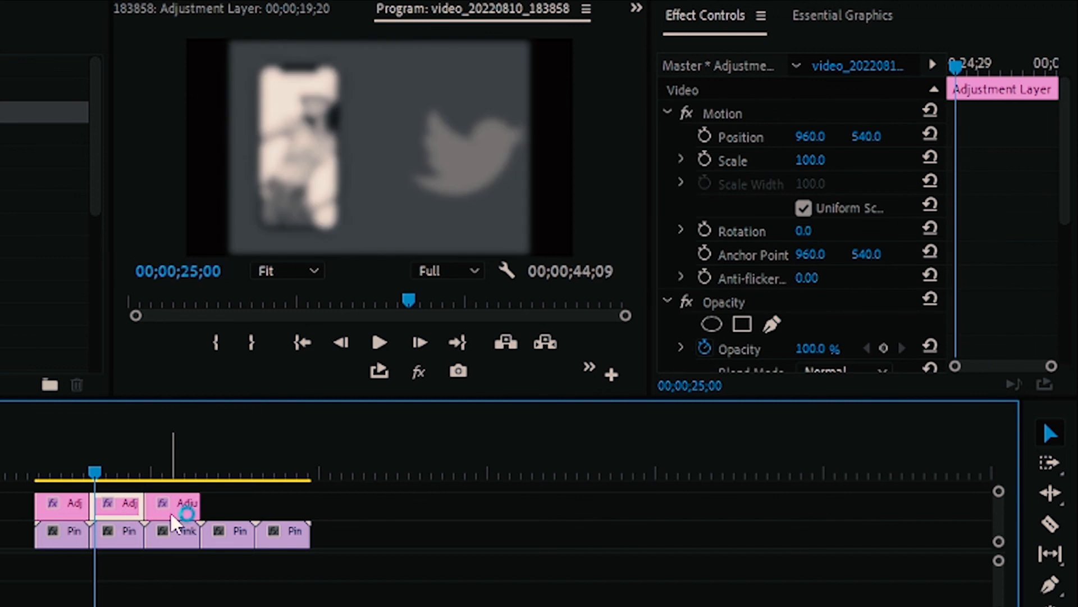